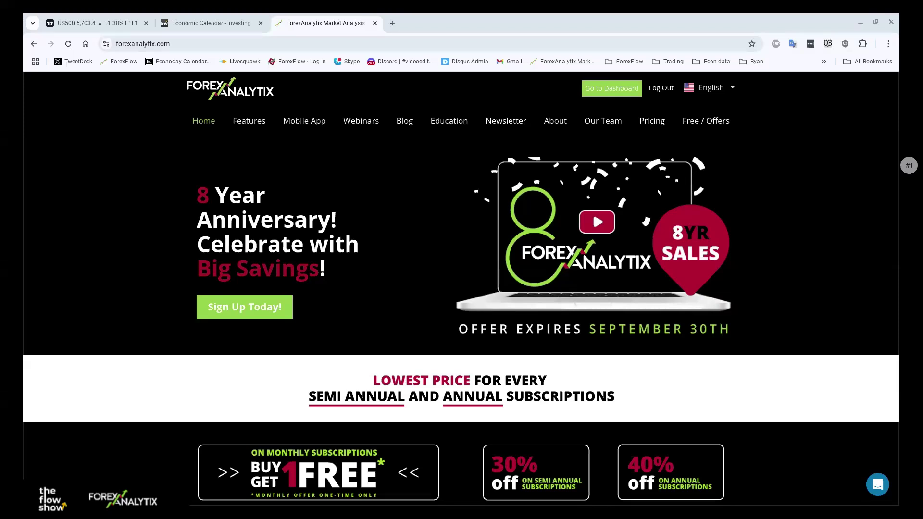
Bring up the US500 hourly chart and scroll the FX1 watchlist up to the bond yield rows.
{"action": "left_click", "coordinate": [87, 22]}
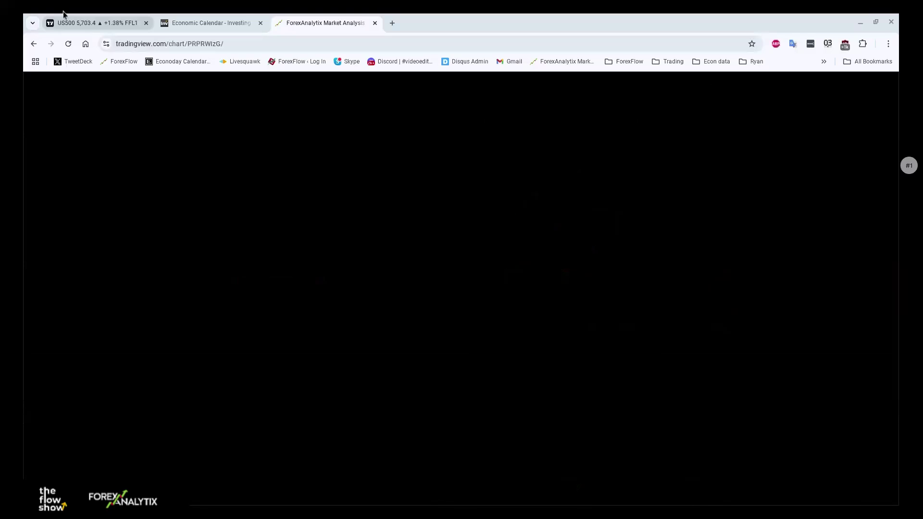
{"action": "scroll", "coordinate": [808, 211], "scroll_direction": "down", "scroll_amount": 10}
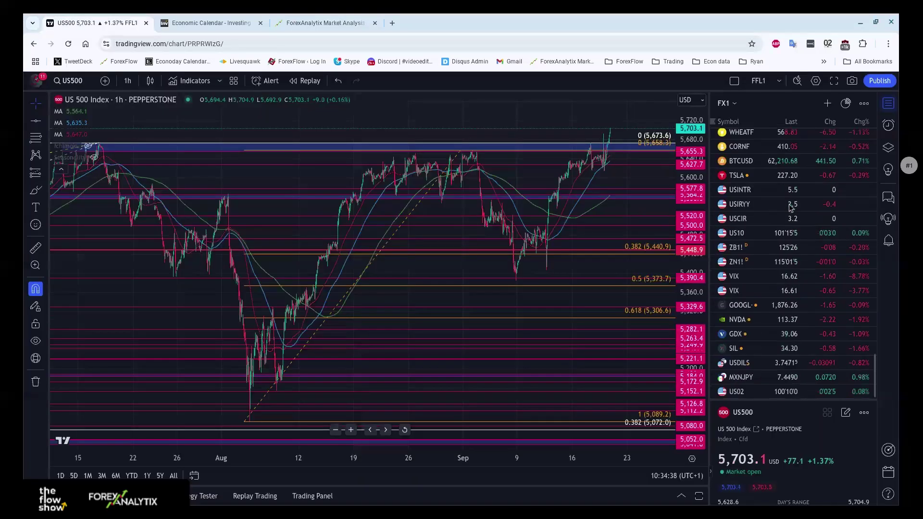
{"action": "scroll", "coordinate": [792, 211], "scroll_direction": "up", "scroll_amount": 5}
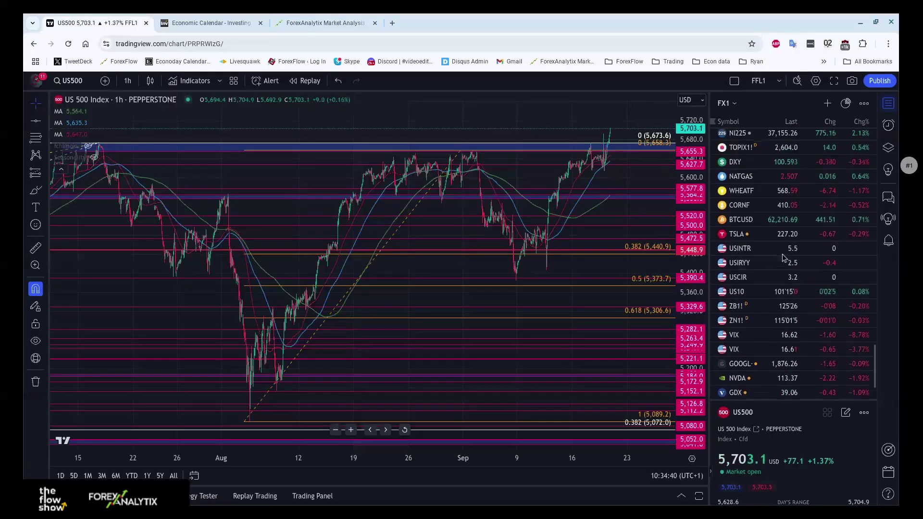
{"action": "scroll", "coordinate": [782, 258], "scroll_direction": "up", "scroll_amount": 8}
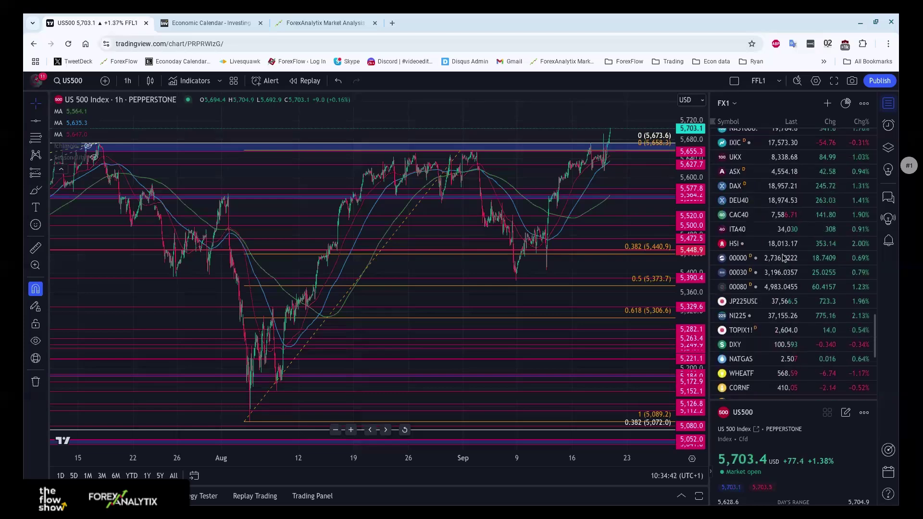
{"action": "scroll", "coordinate": [779, 250], "scroll_direction": "up", "scroll_amount": 4}
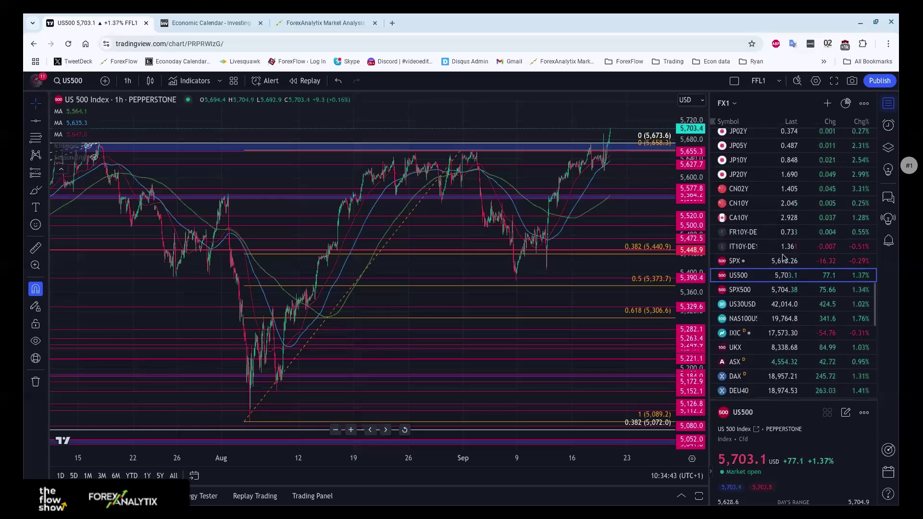
Chart JP10Y on the 1-day timeframe and zoom out to show several years.
{"action": "left_click", "coordinate": [761, 165]}
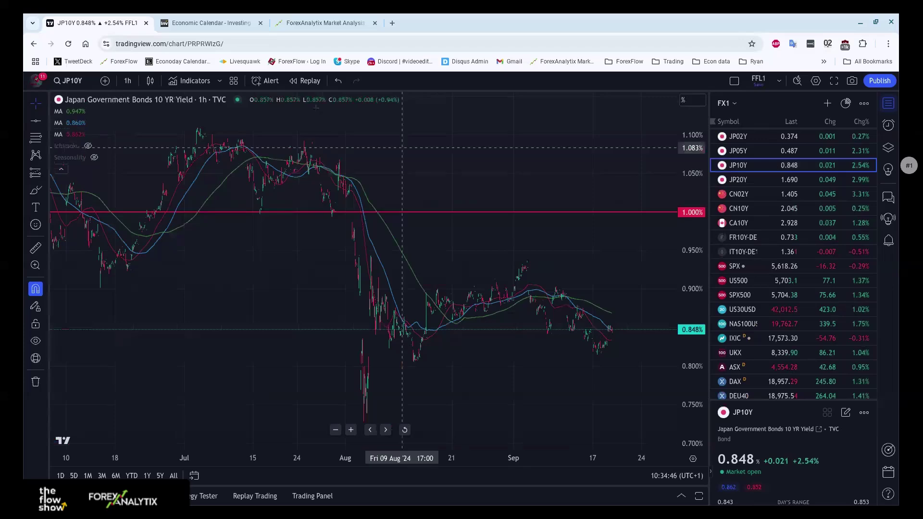
{"action": "left_click", "coordinate": [127, 81]}
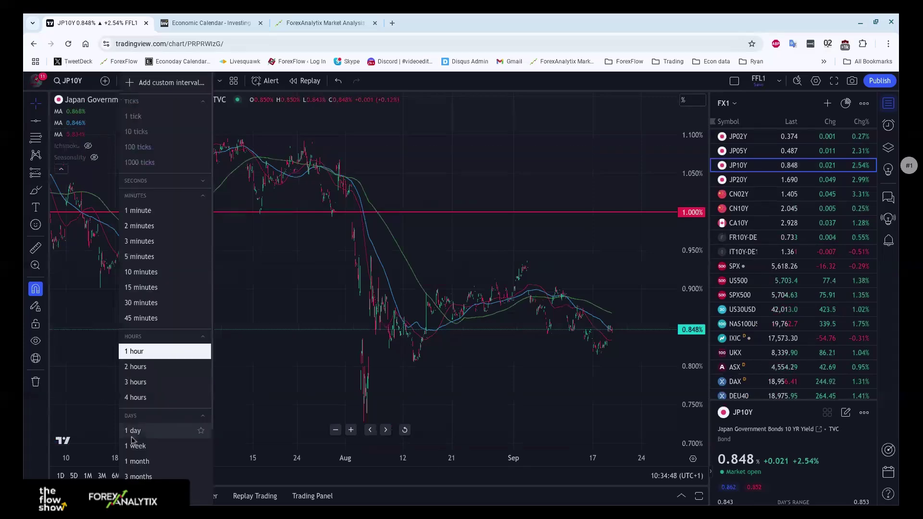
{"action": "left_click", "coordinate": [135, 429]}
{"action": "scroll", "coordinate": [425, 289], "scroll_direction": "down", "scroll_amount": 2}
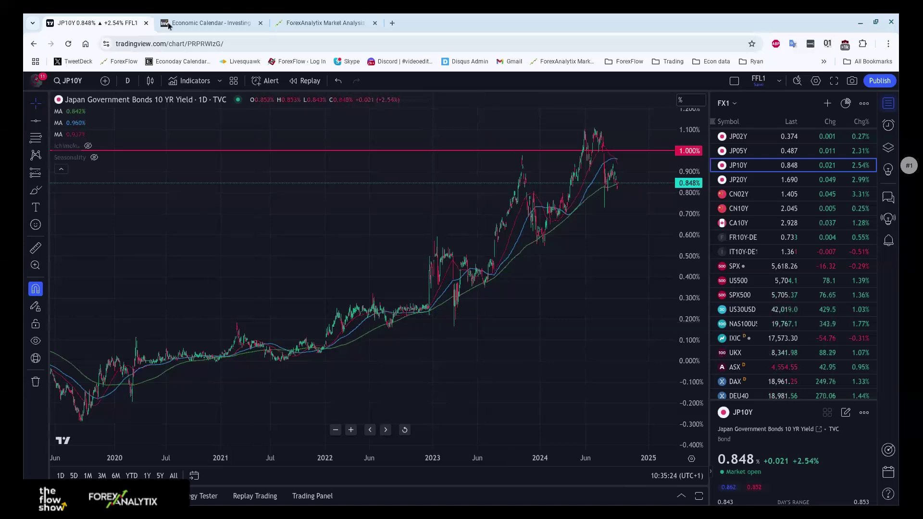
Switch to the Investing.com economic calendar and scroll down to Thursday, September 19 releases.
{"action": "left_click", "coordinate": [184, 16]}
{"action": "scroll", "coordinate": [399, 362], "scroll_direction": "down", "scroll_amount": 10}
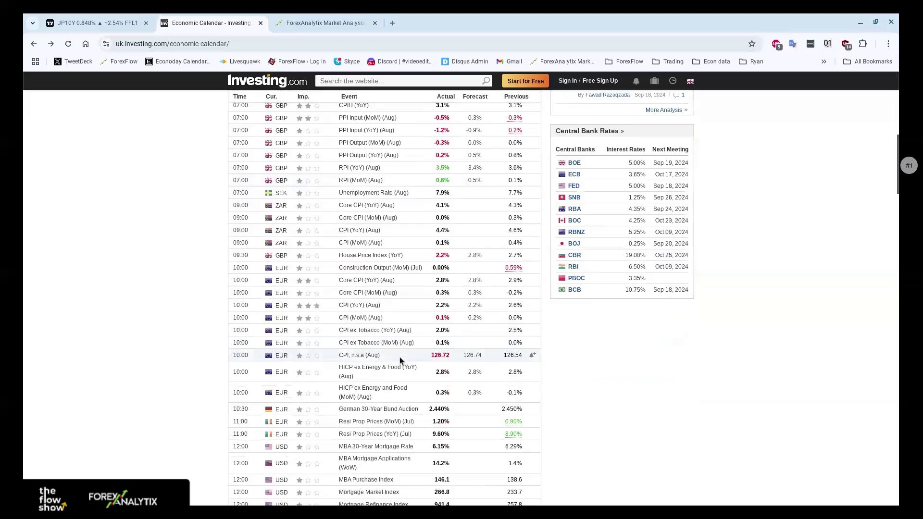
{"action": "scroll", "coordinate": [399, 362], "scroll_direction": "down", "scroll_amount": 9}
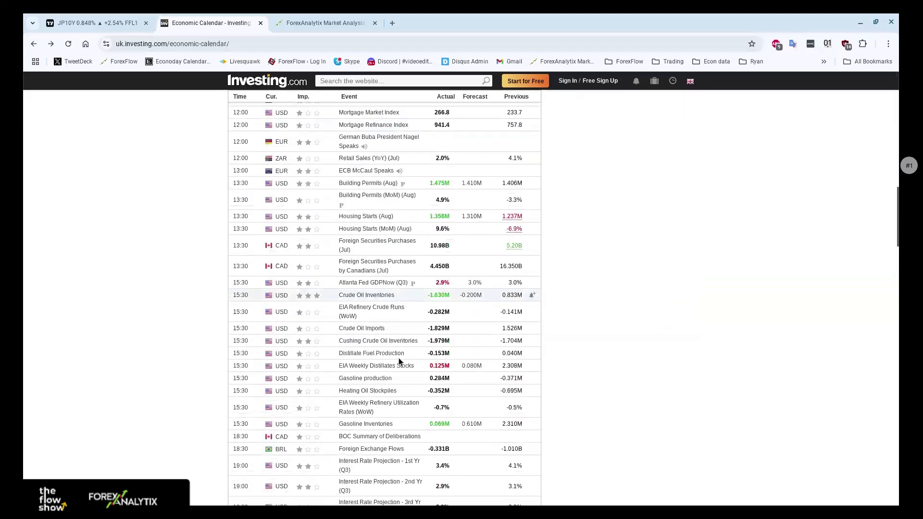
{"action": "scroll", "coordinate": [401, 369], "scroll_direction": "down", "scroll_amount": 5}
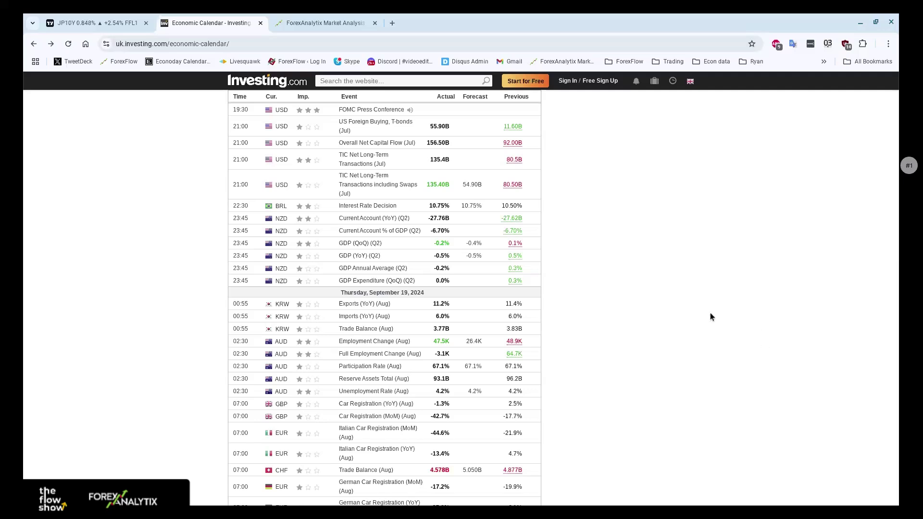
Return to TradingView and load the USDNOK daily chart from the FX1 watchlist.
{"action": "left_click", "coordinate": [57, 14]}
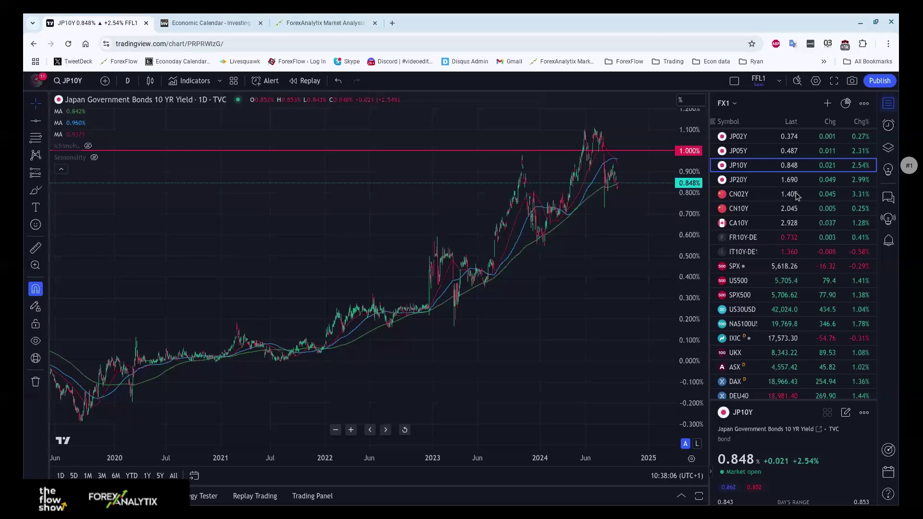
{"action": "scroll", "coordinate": [782, 267], "scroll_direction": "up", "scroll_amount": 5}
{"action": "scroll", "coordinate": [781, 267], "scroll_direction": "up", "scroll_amount": 10}
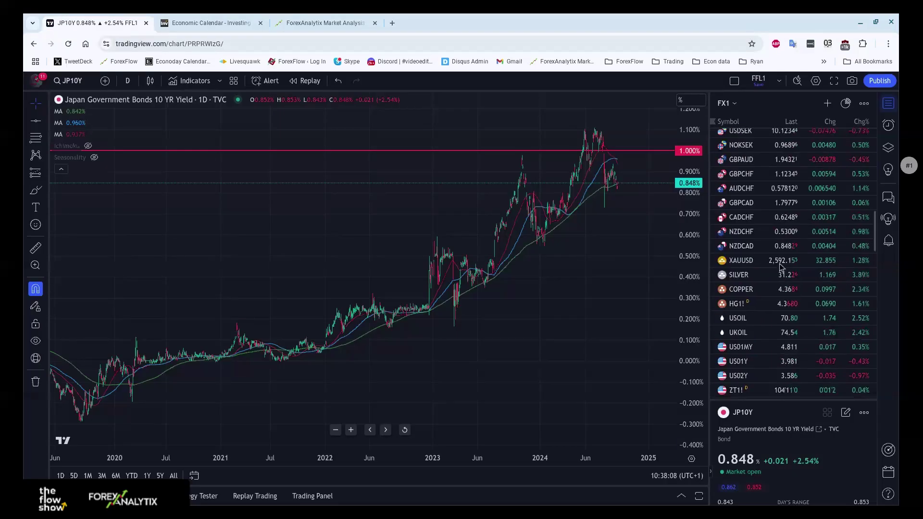
{"action": "scroll", "coordinate": [782, 267], "scroll_direction": "up", "scroll_amount": 3}
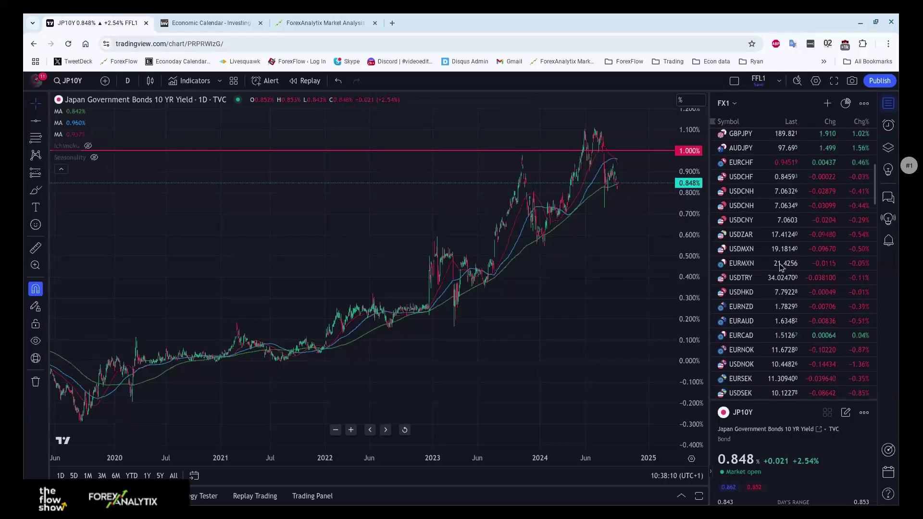
{"action": "scroll", "coordinate": [782, 268], "scroll_direction": "down", "scroll_amount": 1}
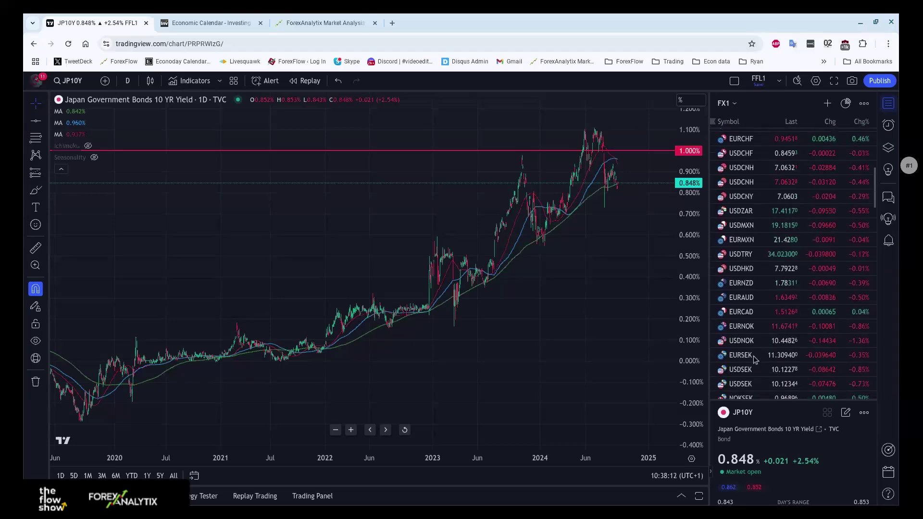
{"action": "left_click", "coordinate": [754, 342]}
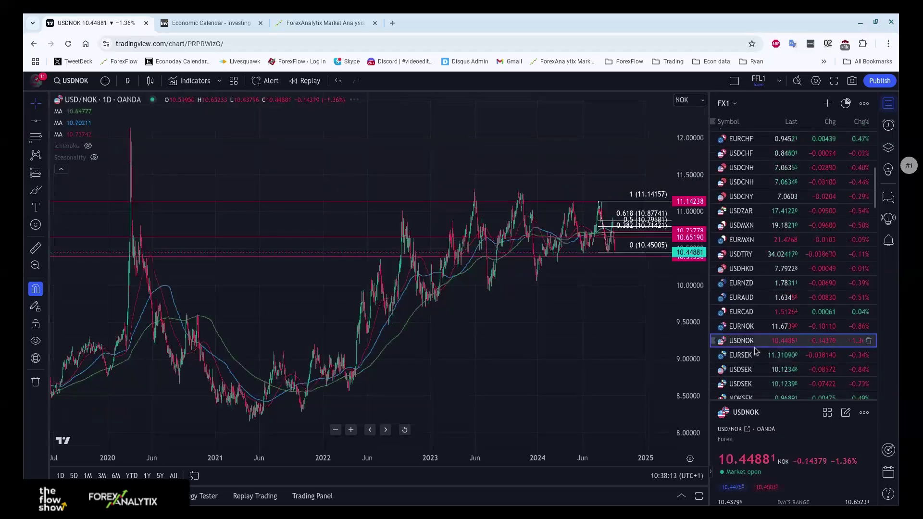
Zoom the USD/NOK time axis in to roughly mid-2022 onward.
{"action": "scroll", "coordinate": [558, 332], "scroll_direction": "up", "scroll_amount": 3}
{"action": "scroll", "coordinate": [558, 332], "scroll_direction": "up", "scroll_amount": 2}
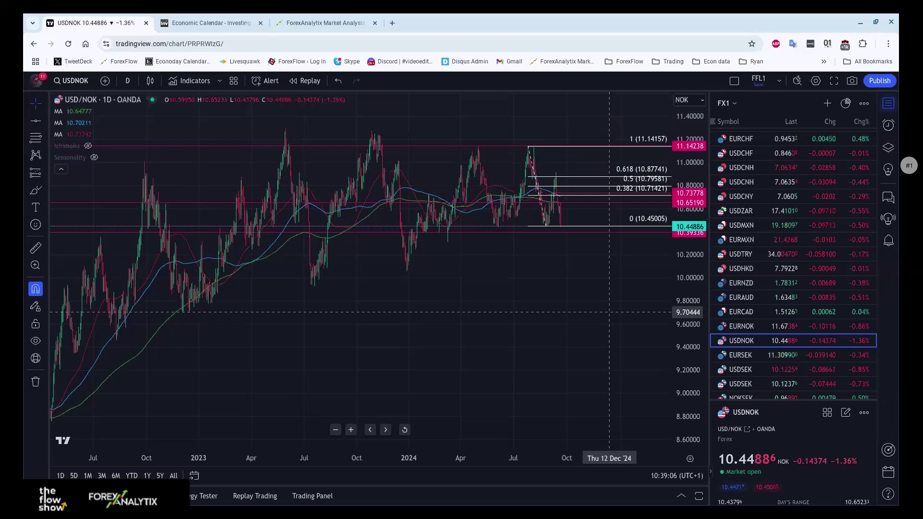
Switch the chart to EUR/NOK daily from the FX1 watchlist.
{"action": "left_click", "coordinate": [767, 331]}
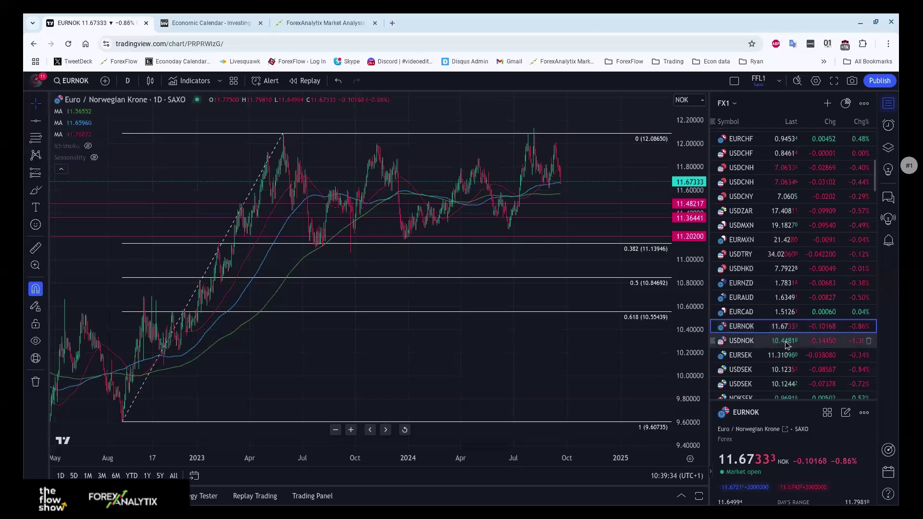
Chart USD/SEK from the FX1 watchlist.
{"action": "left_click", "coordinate": [768, 376]}
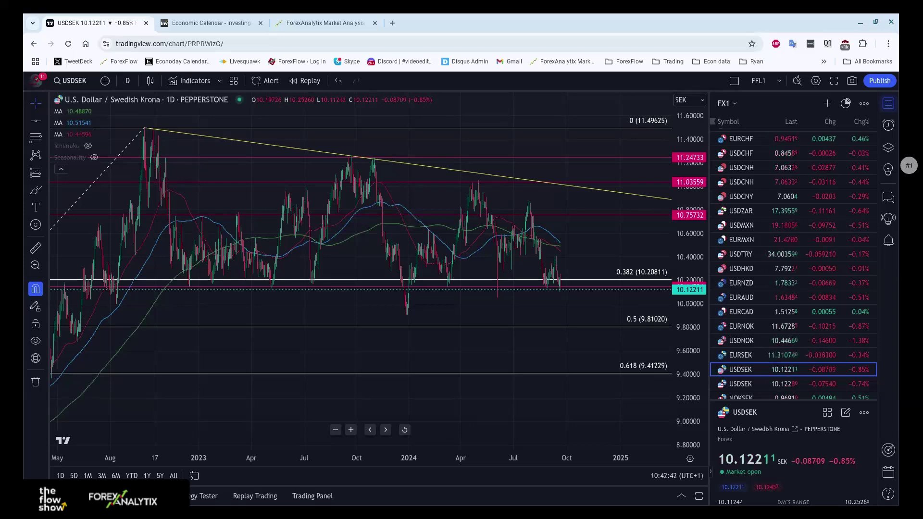
Return to the Investing.com economic calendar page.
{"action": "left_click", "coordinate": [190, 13]}
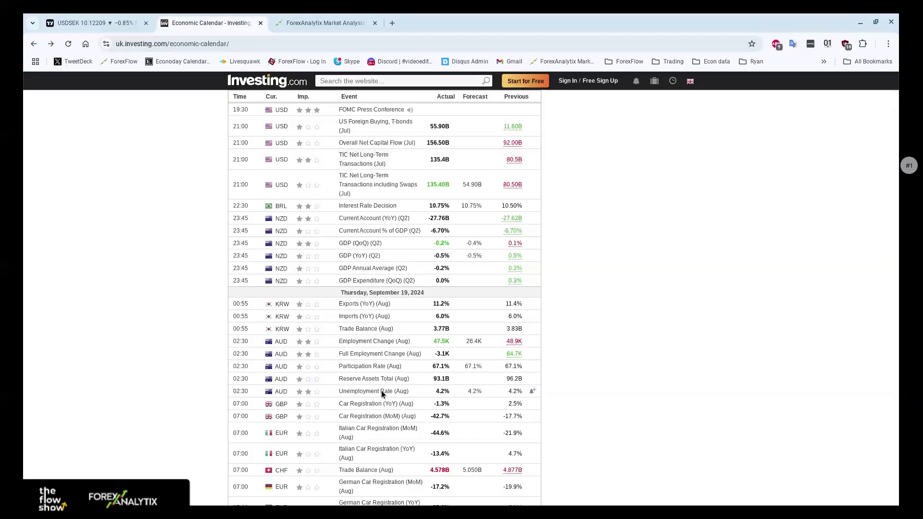
Scroll the calendar up to the earlier 10:00–15:30 releases like eurozone CPI and US mortgage data.
{"action": "scroll", "coordinate": [610, 368], "scroll_direction": "up", "scroll_amount": 5}
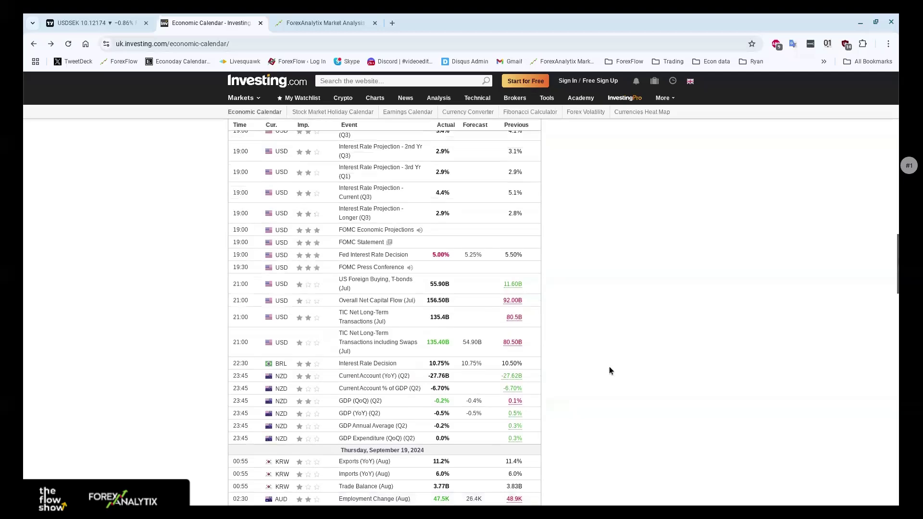
{"action": "scroll", "coordinate": [610, 371], "scroll_direction": "up", "scroll_amount": 4}
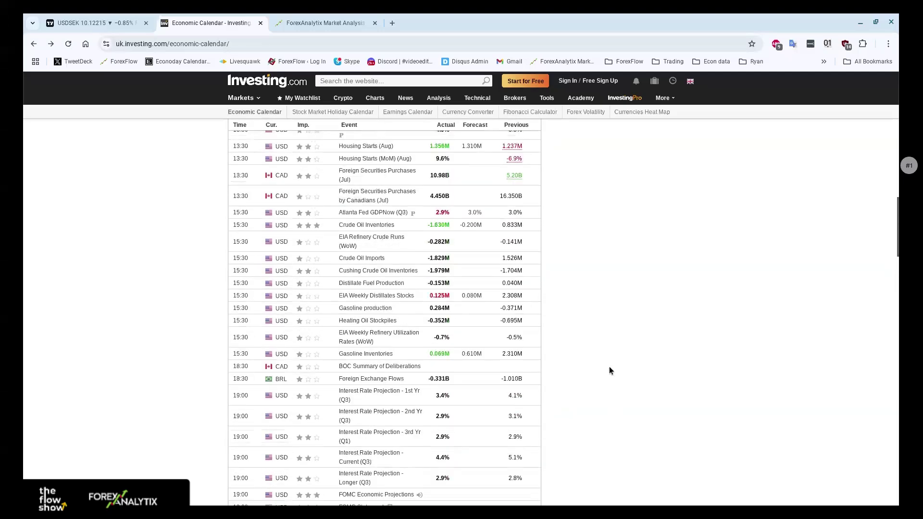
{"action": "scroll", "coordinate": [610, 368], "scroll_direction": "up", "scroll_amount": 3}
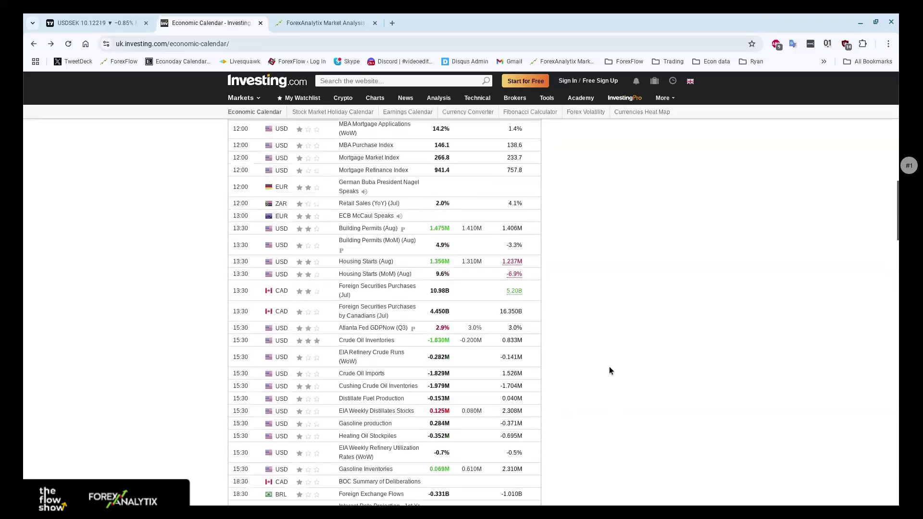
{"action": "scroll", "coordinate": [609, 368], "scroll_direction": "up", "scroll_amount": 2}
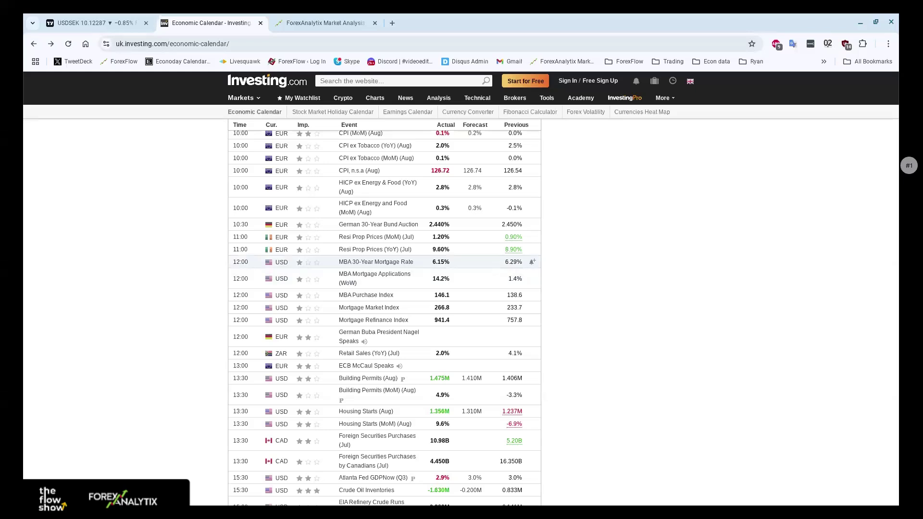
Scroll the calendar down to US Crude Oil Inventories and Atlanta Fed GDPNow.
{"action": "scroll", "coordinate": [623, 294], "scroll_direction": "down", "scroll_amount": 3}
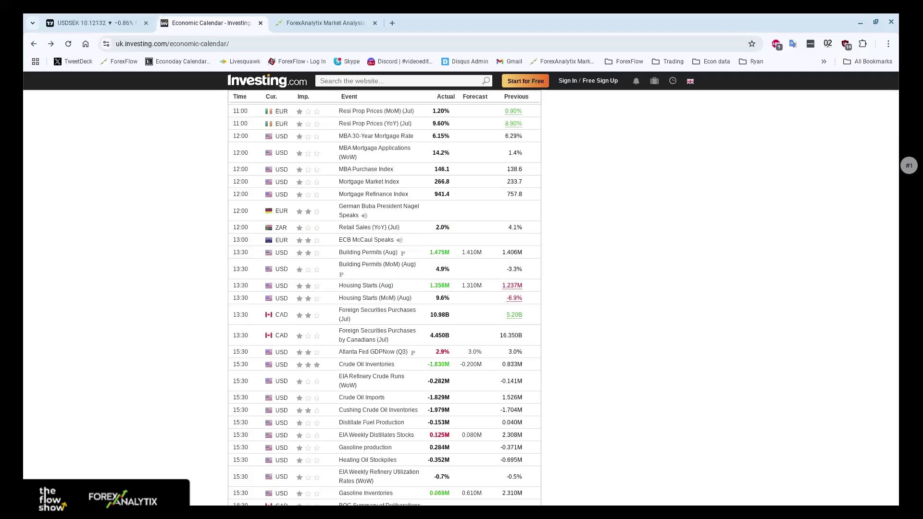
Finish reviewing the calendar, then return to TradingView and chart EUR/USD daily.
{"action": "scroll", "coordinate": [608, 250], "scroll_direction": "down", "scroll_amount": 1}
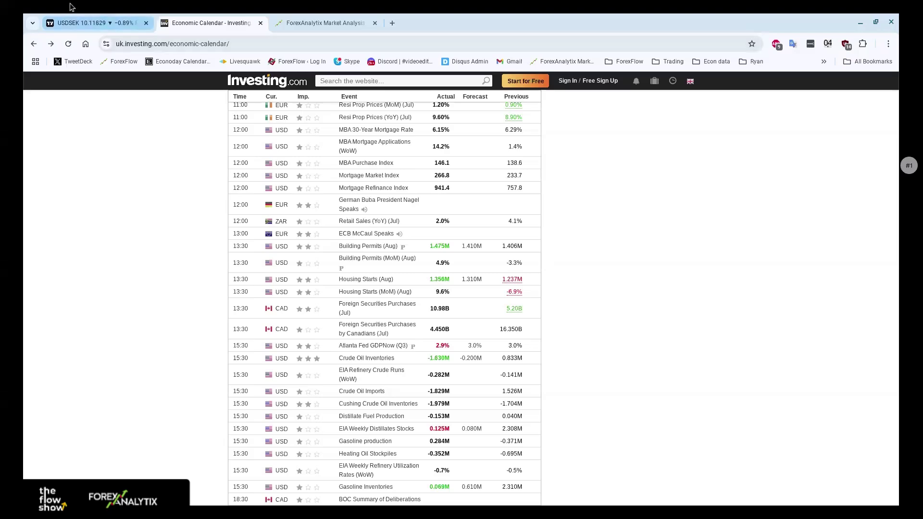
{"action": "left_click", "coordinate": [71, 22]}
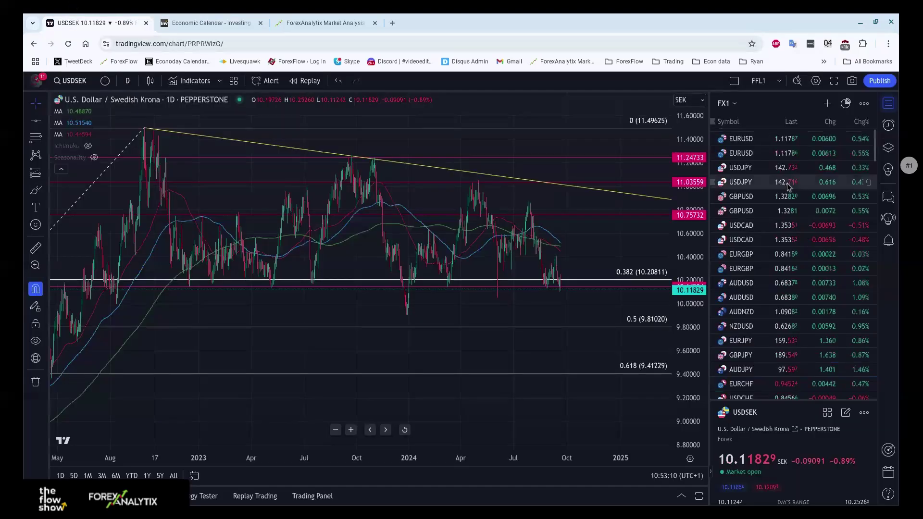
{"action": "left_click", "coordinate": [757, 139]}
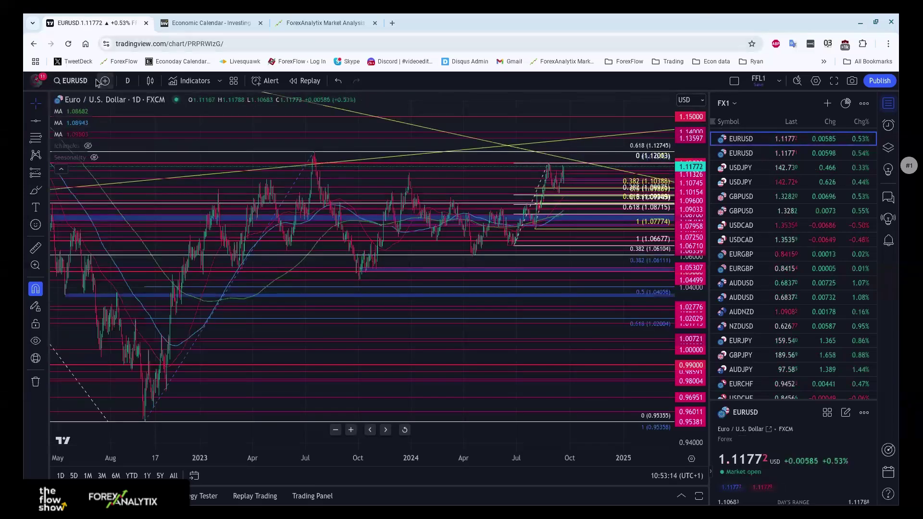
Change the EURUSD chart interval from 1 day to 1 hour.
{"action": "left_click", "coordinate": [115, 79]}
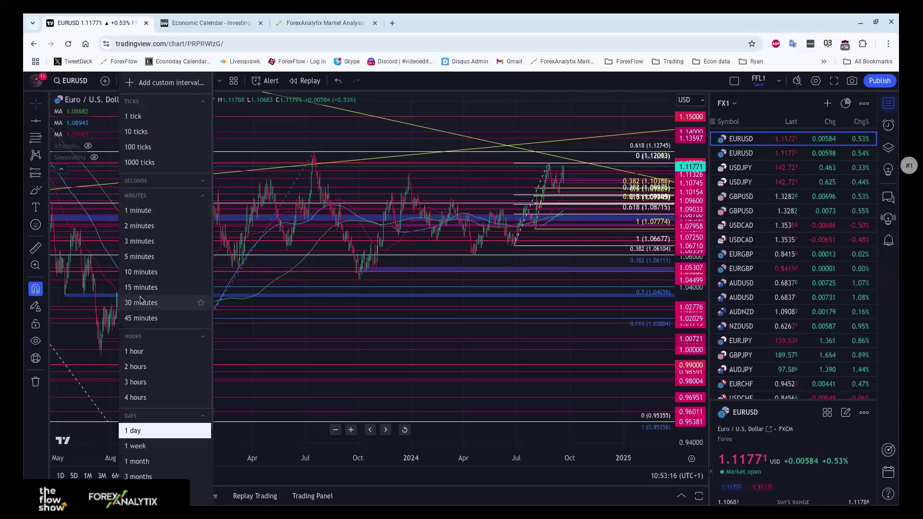
{"action": "left_click", "coordinate": [132, 355]}
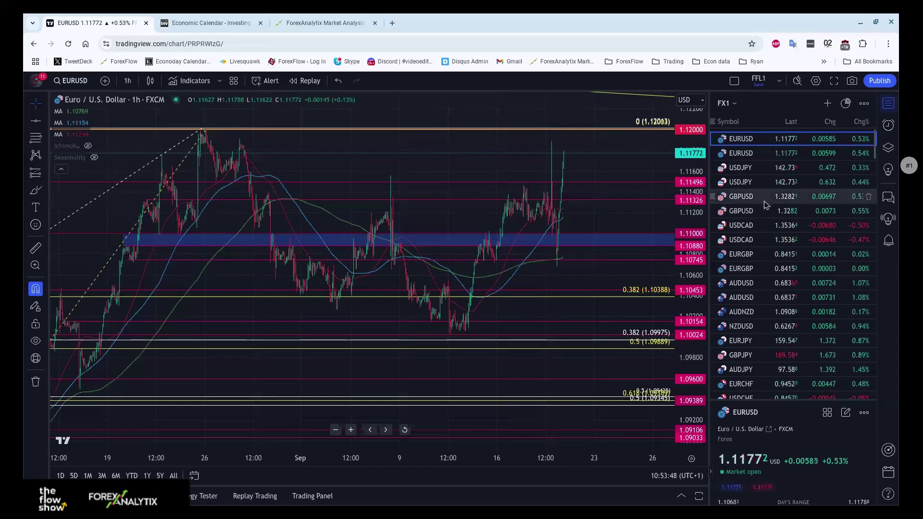
Scroll the FX1 watchlist down to the commodities and bond yields, GBPCAD through GB02Y.
{"action": "scroll", "coordinate": [764, 206], "scroll_direction": "down", "scroll_amount": 1}
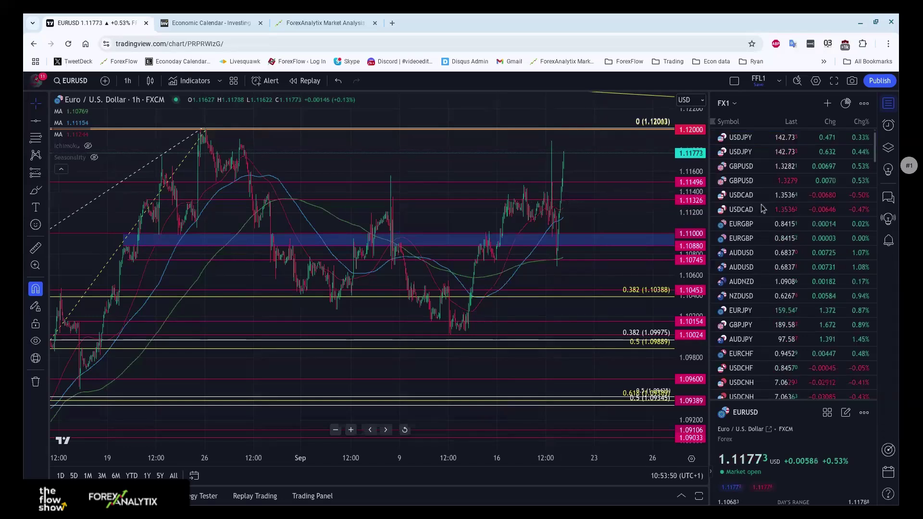
{"action": "scroll", "coordinate": [774, 208], "scroll_direction": "down", "scroll_amount": 3}
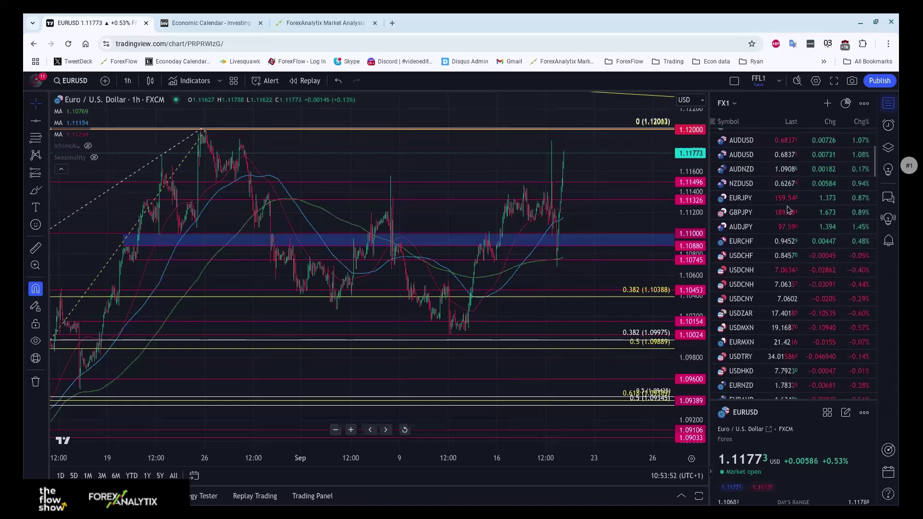
{"action": "scroll", "coordinate": [789, 211], "scroll_direction": "down", "scroll_amount": 6}
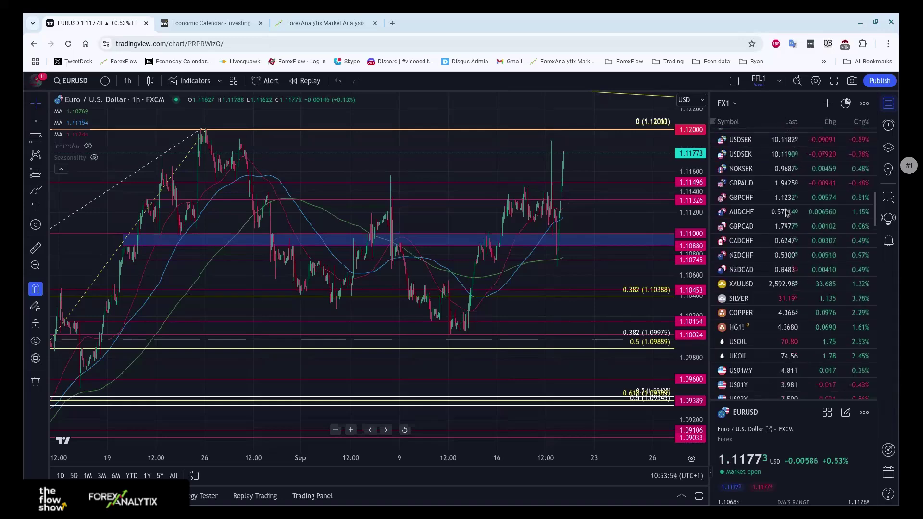
{"action": "scroll", "coordinate": [787, 212], "scroll_direction": "down", "scroll_amount": 1}
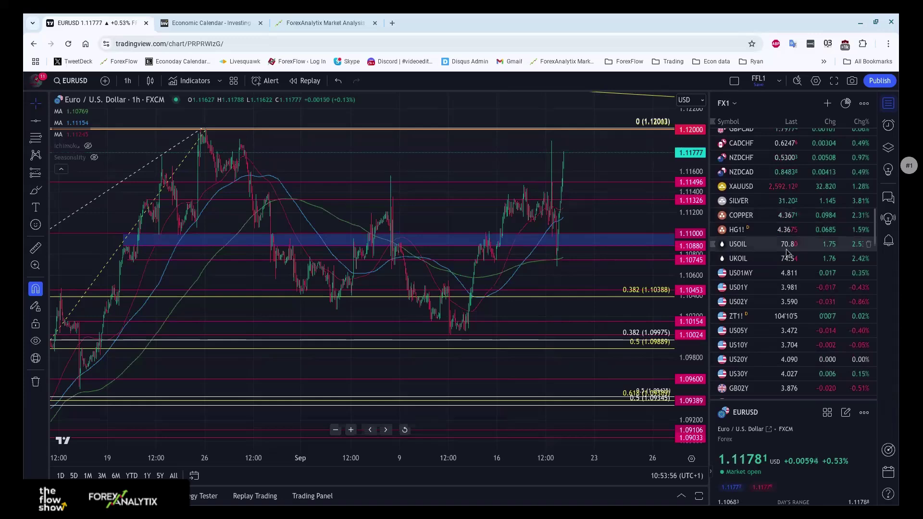
Flip between the US02Y and US10Y yield charts, ending on US10Y at 3.700%.
{"action": "left_click", "coordinate": [779, 302]}
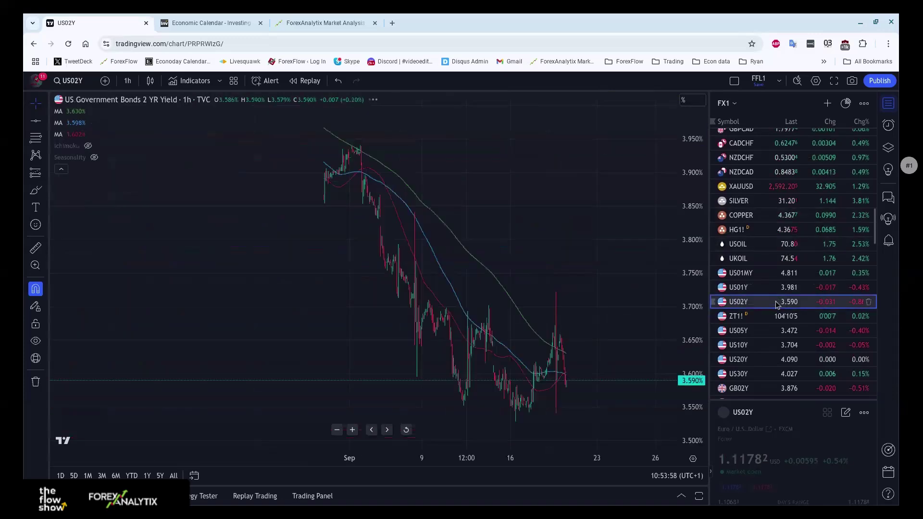
{"action": "left_click", "coordinate": [778, 352]}
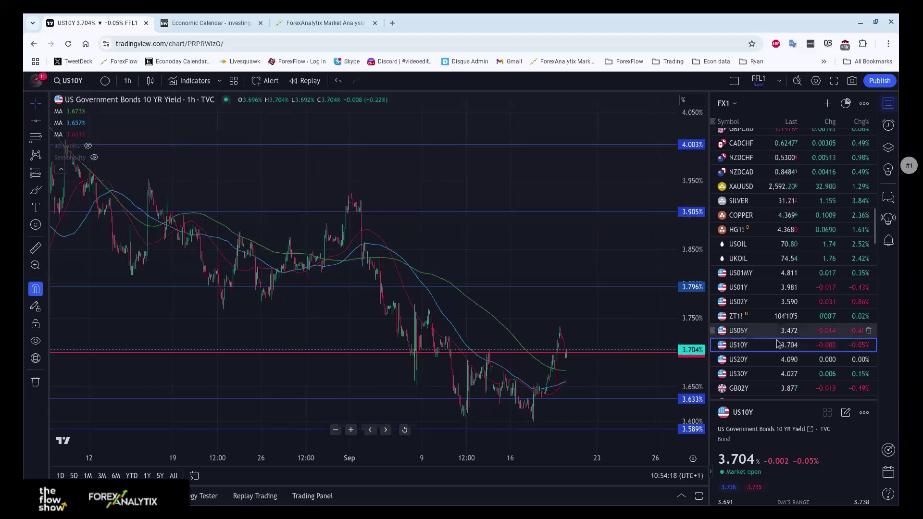
{"action": "left_click", "coordinate": [762, 308]}
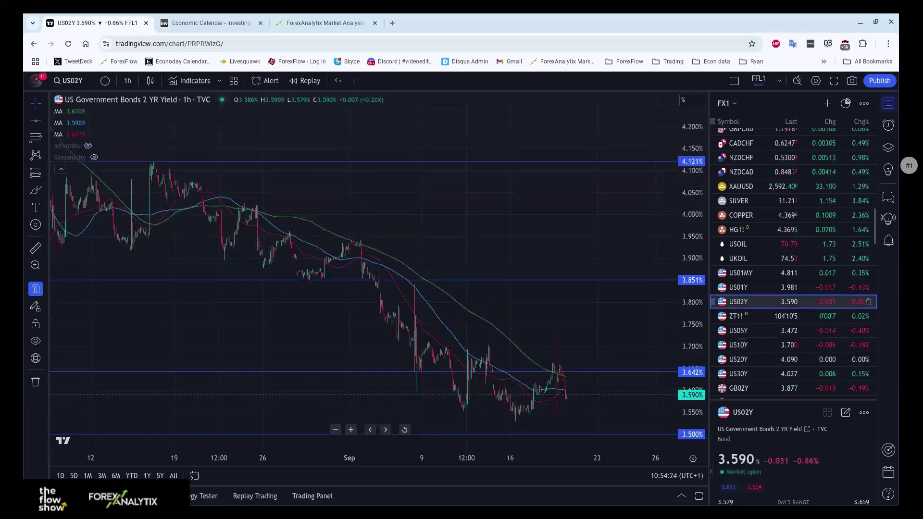
{"action": "left_click", "coordinate": [762, 351]}
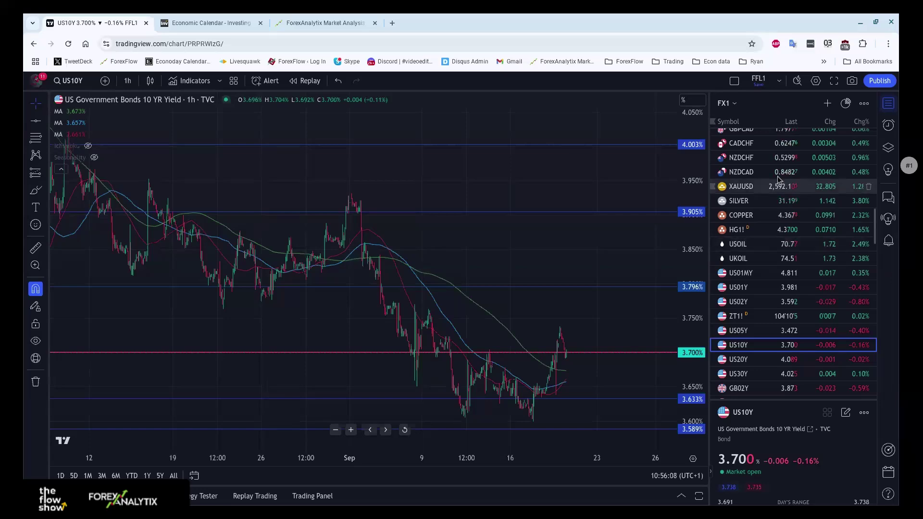
From the top of the watchlist, chart USDJPY briefly, then AUDUSD near 0.68363.
{"action": "scroll", "coordinate": [776, 163], "scroll_direction": "up", "scroll_amount": 10}
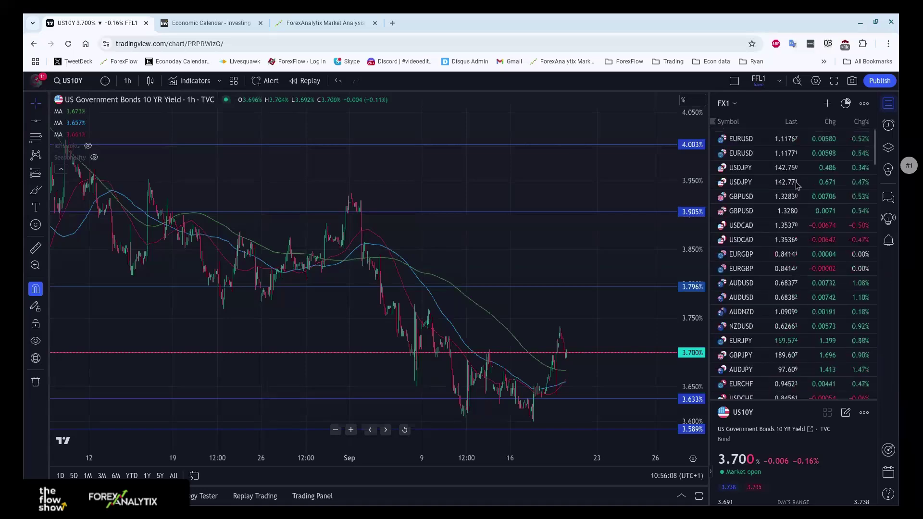
{"action": "left_click", "coordinate": [774, 167]}
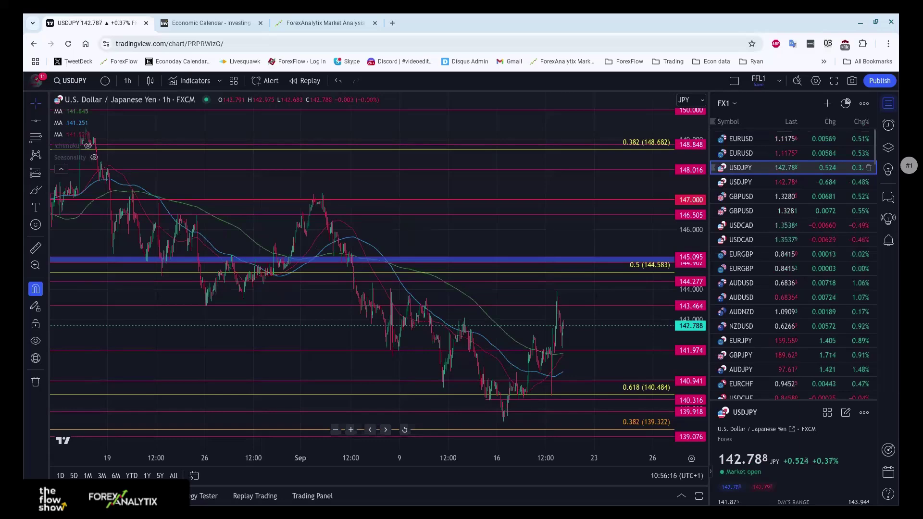
{"action": "left_click", "coordinate": [769, 287]}
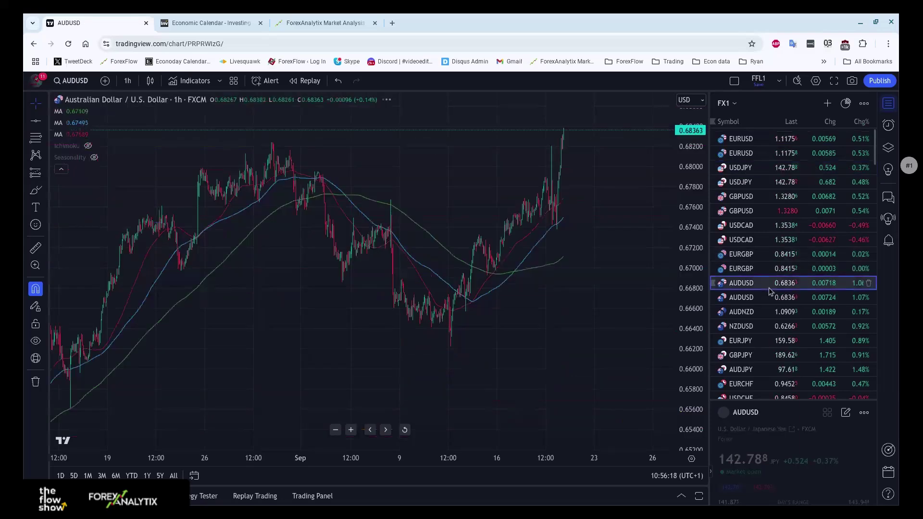
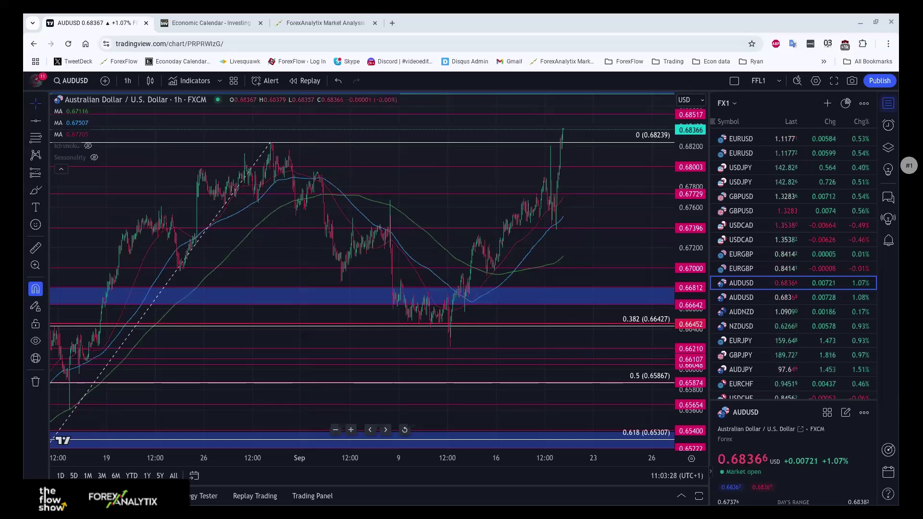
Scroll the Investing.com economic calendar to the Sep 19 BoE rate decision and MPC vote rows.
{"action": "left_click", "coordinate": [200, 20]}
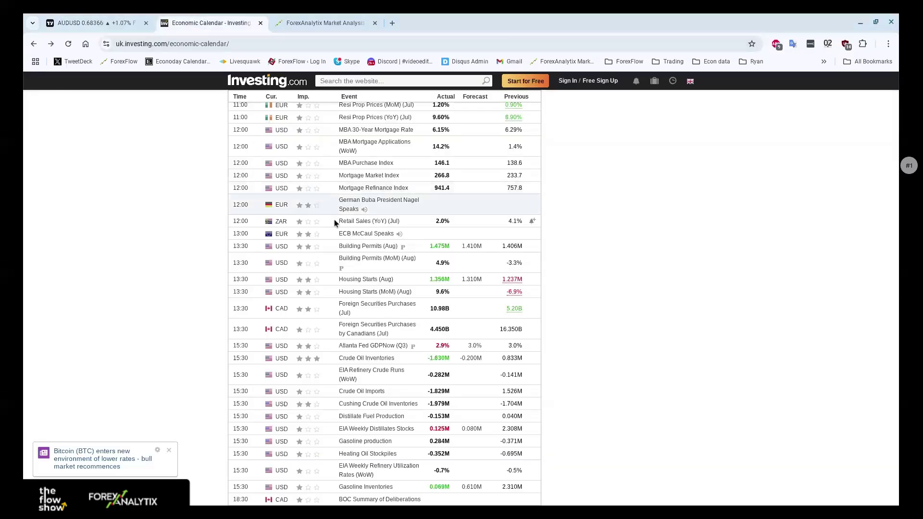
{"action": "scroll", "coordinate": [350, 237], "scroll_direction": "down", "scroll_amount": 10}
{"action": "scroll", "coordinate": [350, 237], "scroll_direction": "down", "scroll_amount": 15}
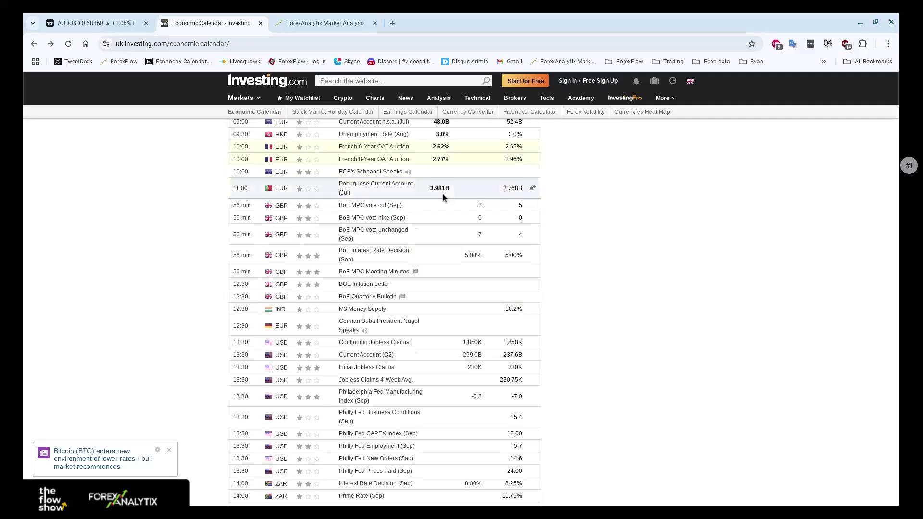
{"action": "mouse_move", "coordinate": [477, 98]}
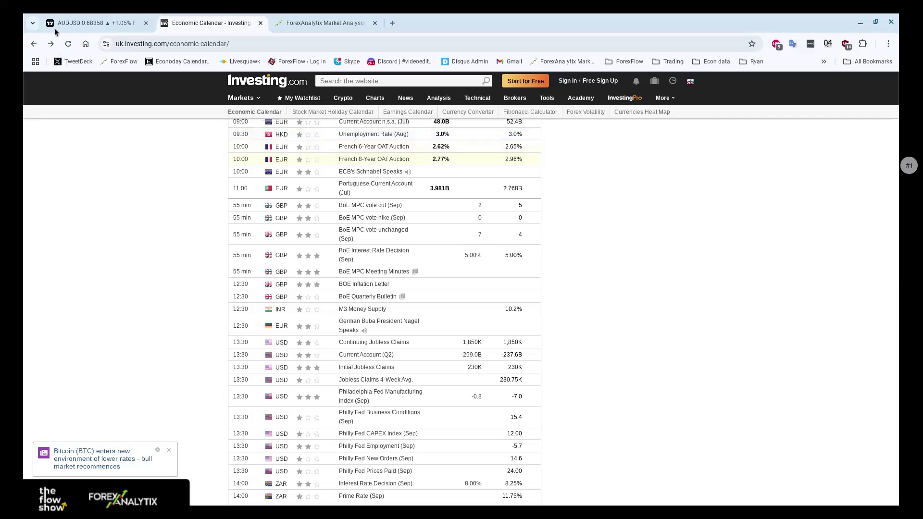
Back in TradingView, glance at GBP/USD, then load EUR/GBP on the hourly chart.
{"action": "left_click", "coordinate": [91, 22]}
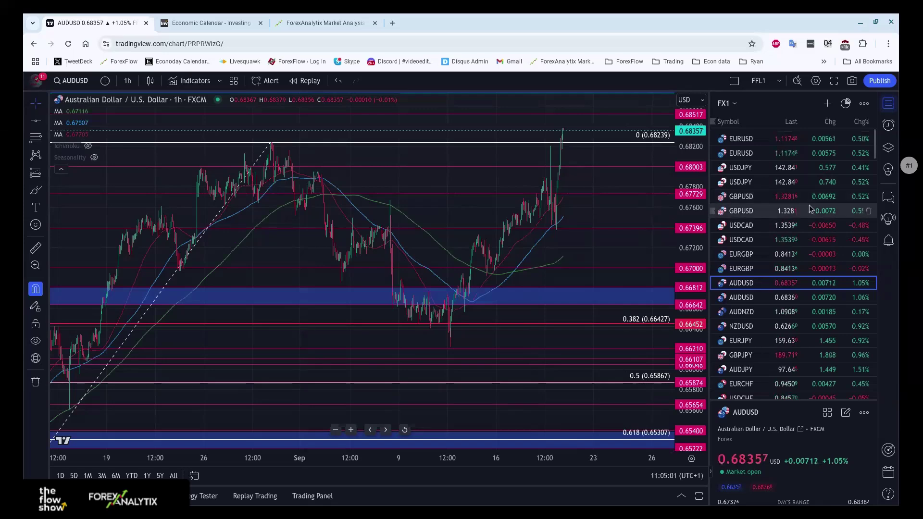
{"action": "left_click", "coordinate": [760, 197]}
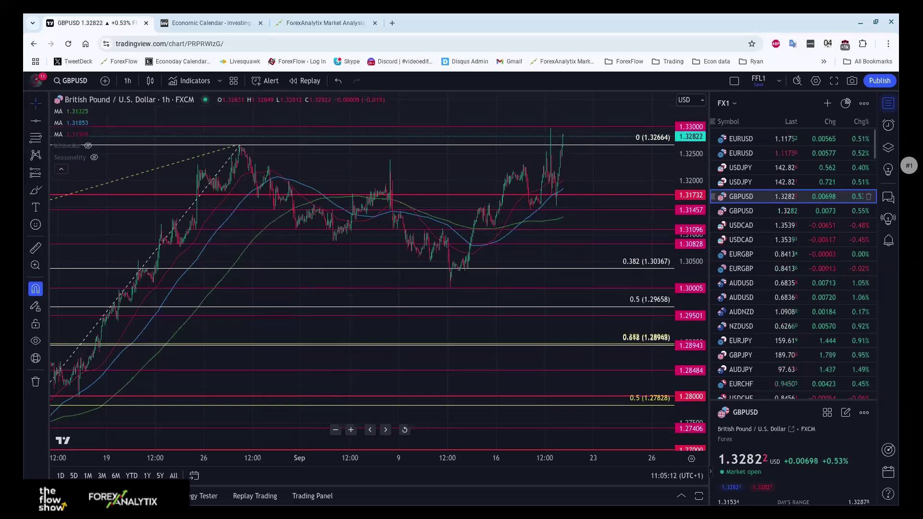
{"action": "left_click", "coordinate": [758, 254]}
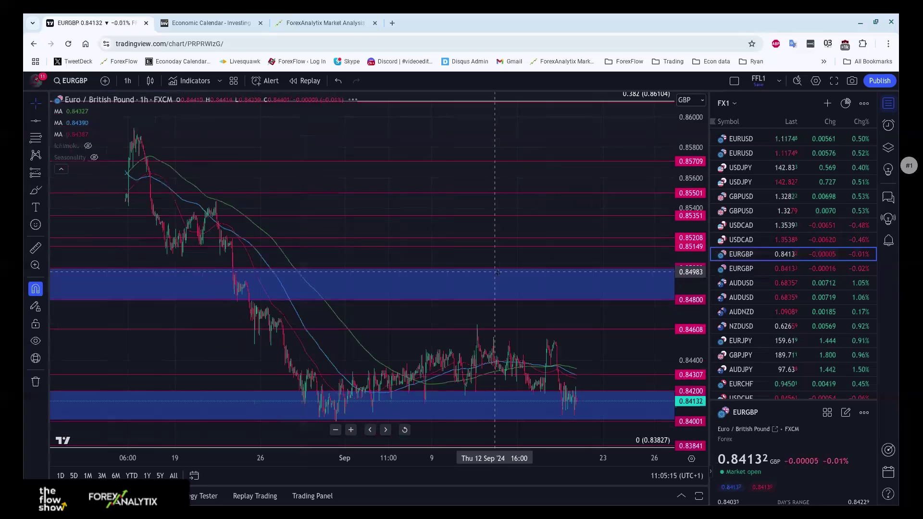
{"action": "scroll", "coordinate": [498, 272], "scroll_direction": "down", "scroll_amount": 5}
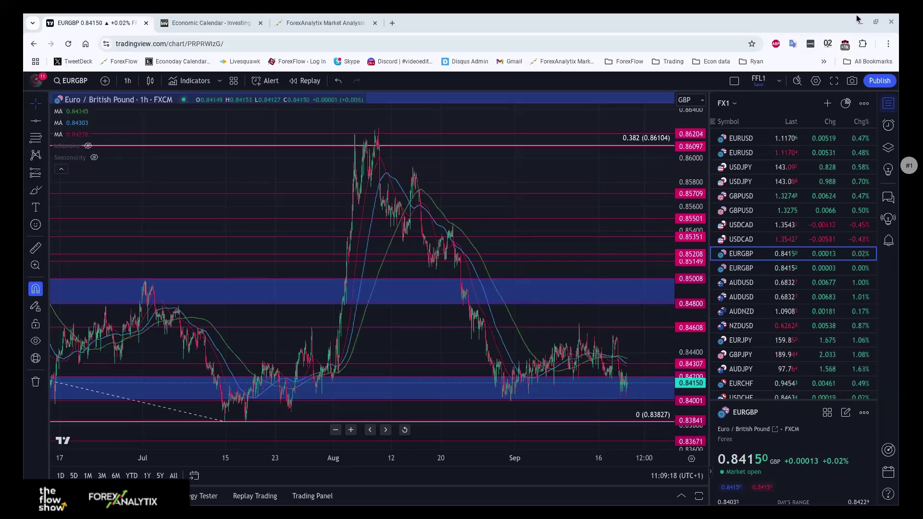
Scroll the watchlist down to the indices and load the US500 chart.
{"action": "scroll", "coordinate": [803, 283], "scroll_direction": "down", "scroll_amount": 10}
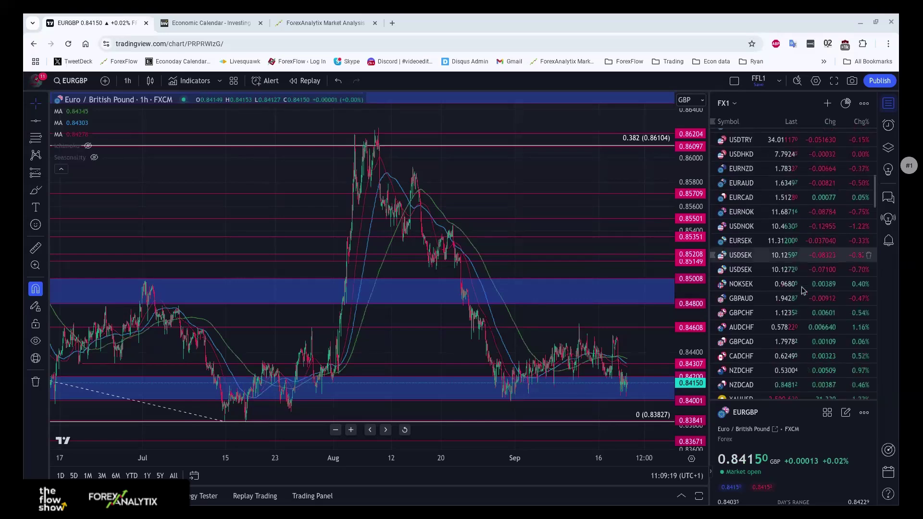
{"action": "scroll", "coordinate": [802, 293], "scroll_direction": "down", "scroll_amount": 5}
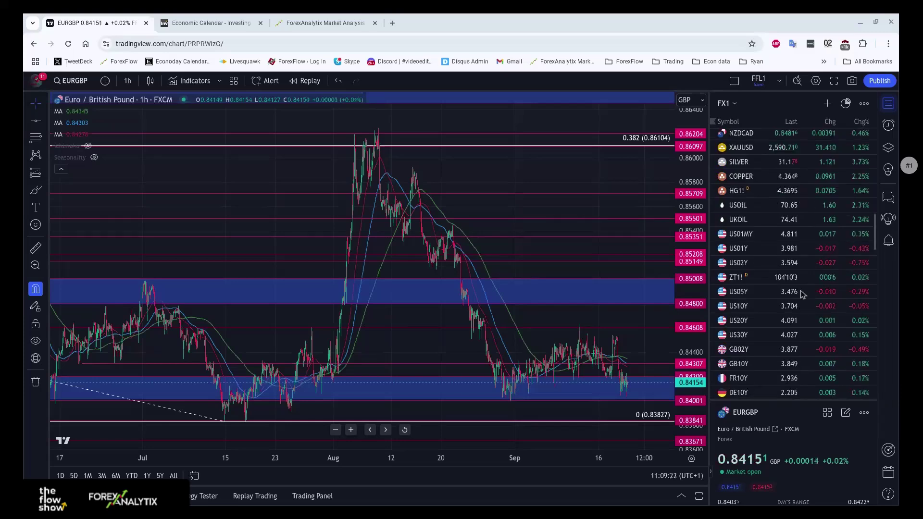
{"action": "scroll", "coordinate": [801, 290], "scroll_direction": "down", "scroll_amount": 5}
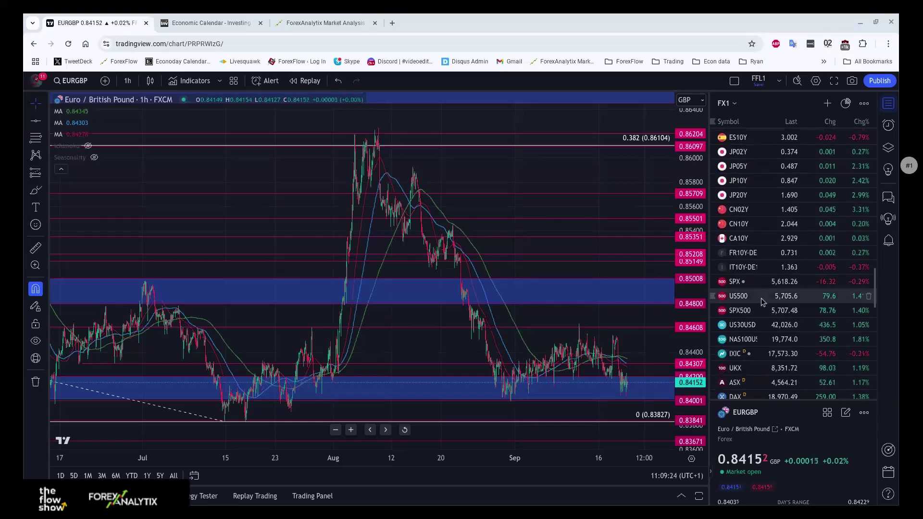
{"action": "left_click", "coordinate": [762, 302]}
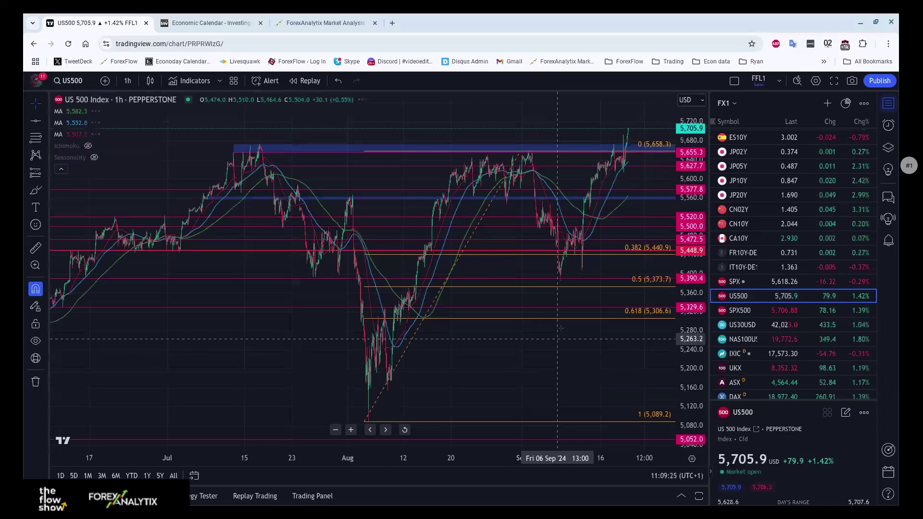
{"action": "scroll", "coordinate": [596, 166], "scroll_direction": "up", "scroll_amount": 3}
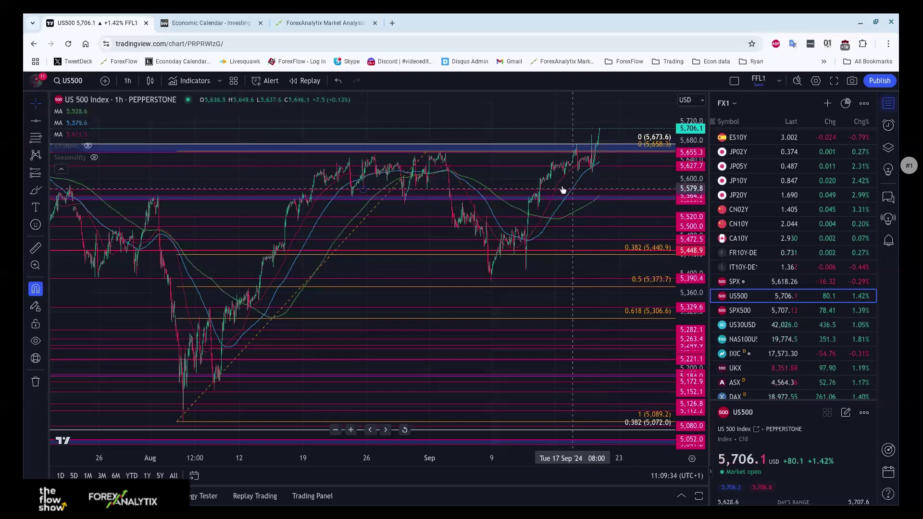
Change the US500 chart timeframe from 1 hour to 15 minutes.
{"action": "left_click", "coordinate": [127, 80]}
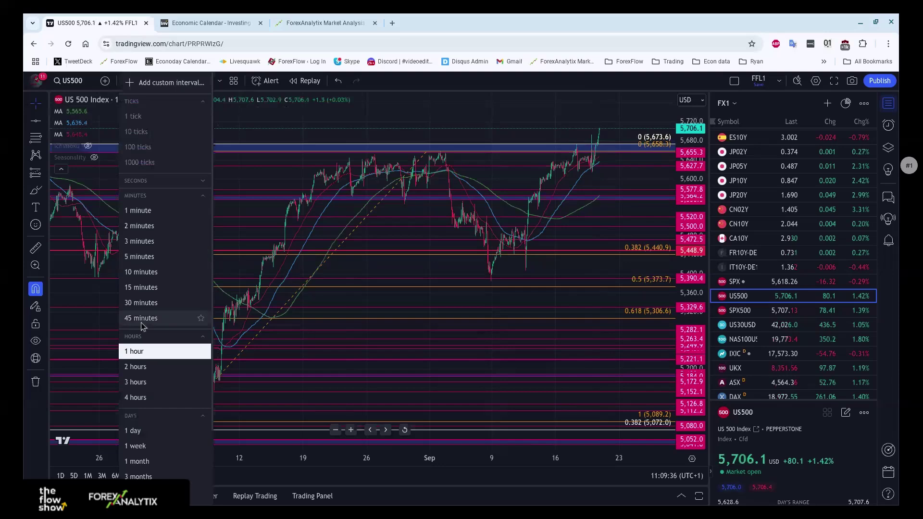
{"action": "left_click", "coordinate": [154, 290]}
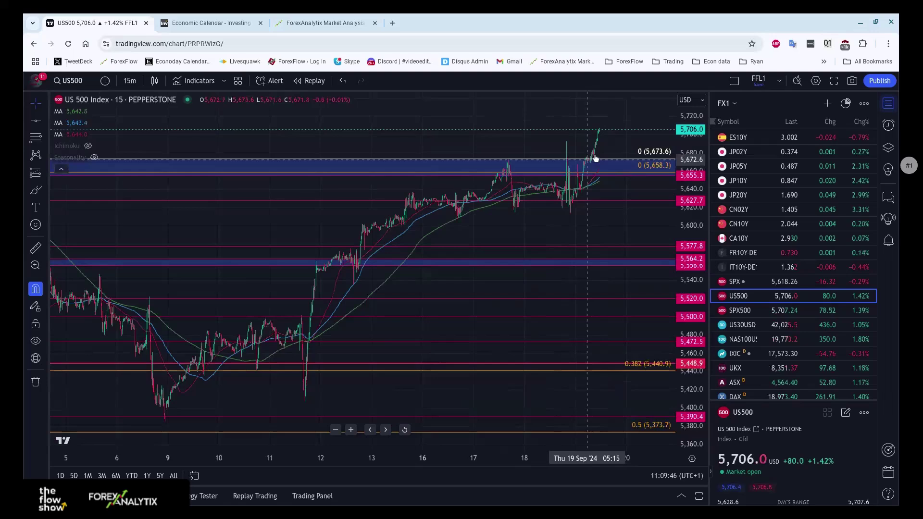
{"action": "scroll", "coordinate": [487, 210], "scroll_direction": "up", "scroll_amount": 4}
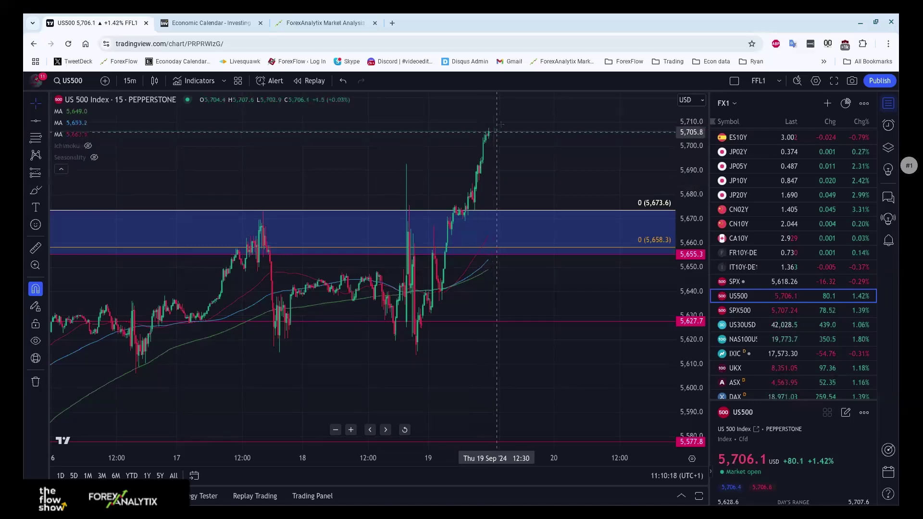
{"action": "scroll", "coordinate": [524, 124], "scroll_direction": "down", "scroll_amount": 3}
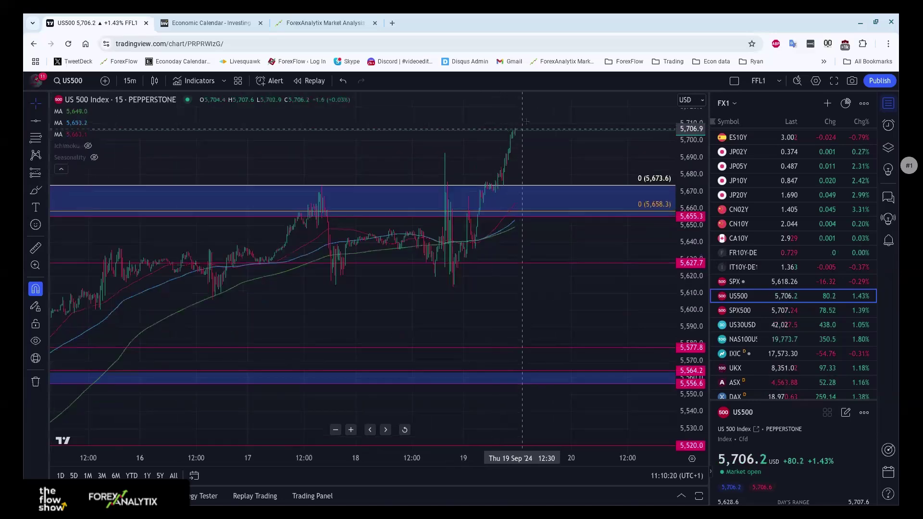
{"action": "scroll", "coordinate": [527, 124], "scroll_direction": "down", "scroll_amount": 2}
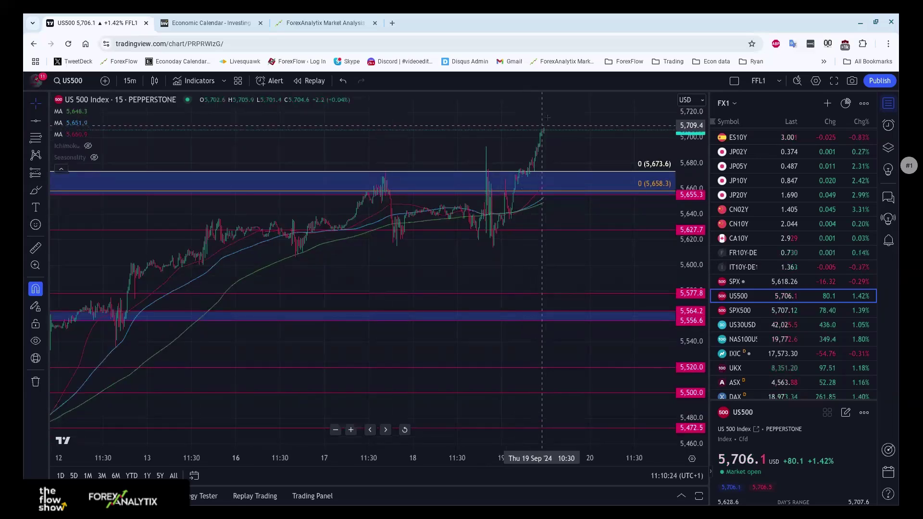
{"action": "scroll", "coordinate": [532, 175], "scroll_direction": "up", "scroll_amount": 3}
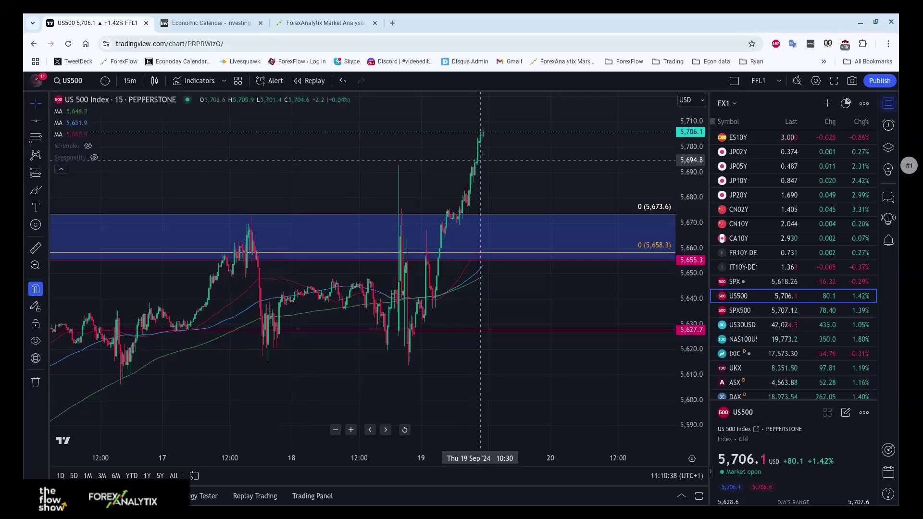
{"action": "scroll", "coordinate": [481, 161], "scroll_direction": "down", "scroll_amount": 1}
{"action": "scroll", "coordinate": [473, 164], "scroll_direction": "down", "scroll_amount": 5}
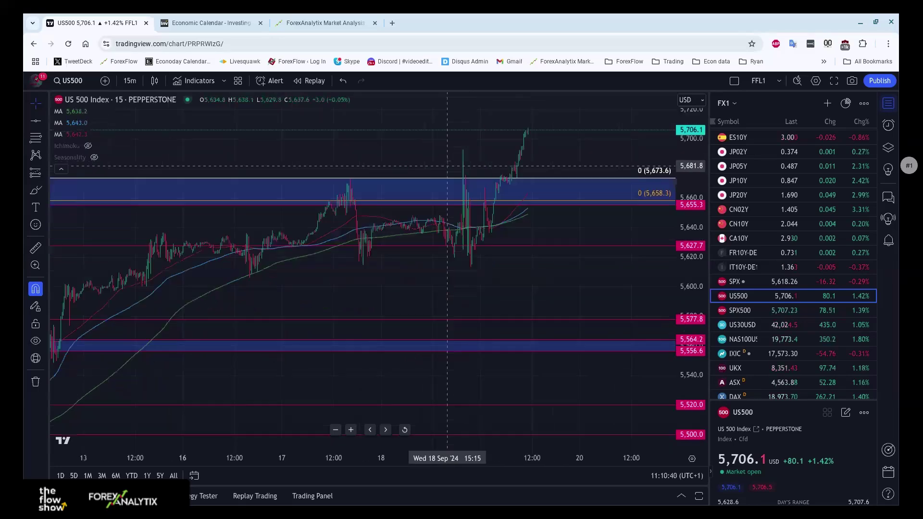
{"action": "scroll", "coordinate": [403, 166], "scroll_direction": "down", "scroll_amount": 3}
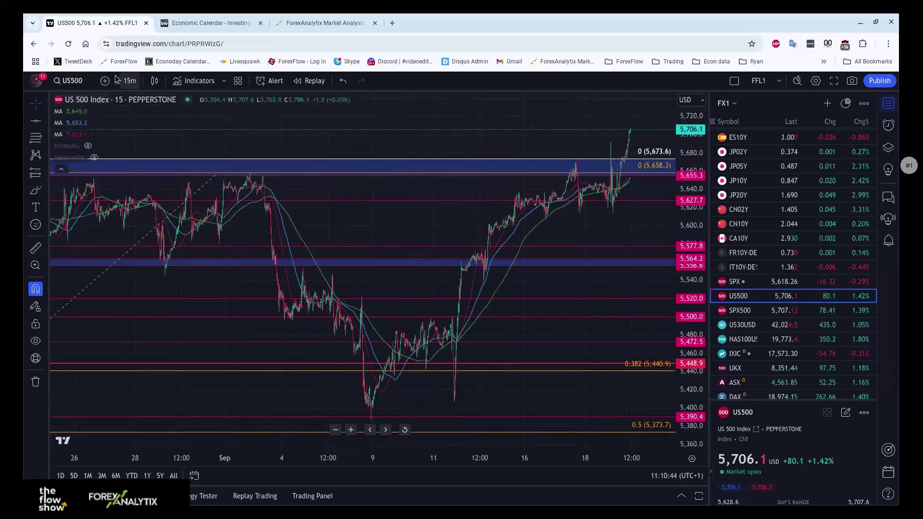
{"action": "left_click", "coordinate": [129, 80]}
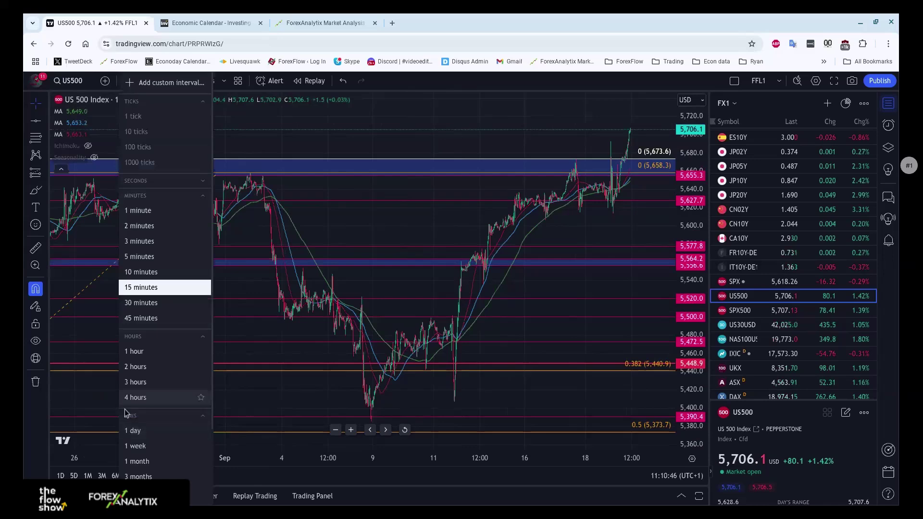
Put the US500 chart back on 1-hour candles and select the blue zone near 5,564.
{"action": "left_click", "coordinate": [126, 355]}
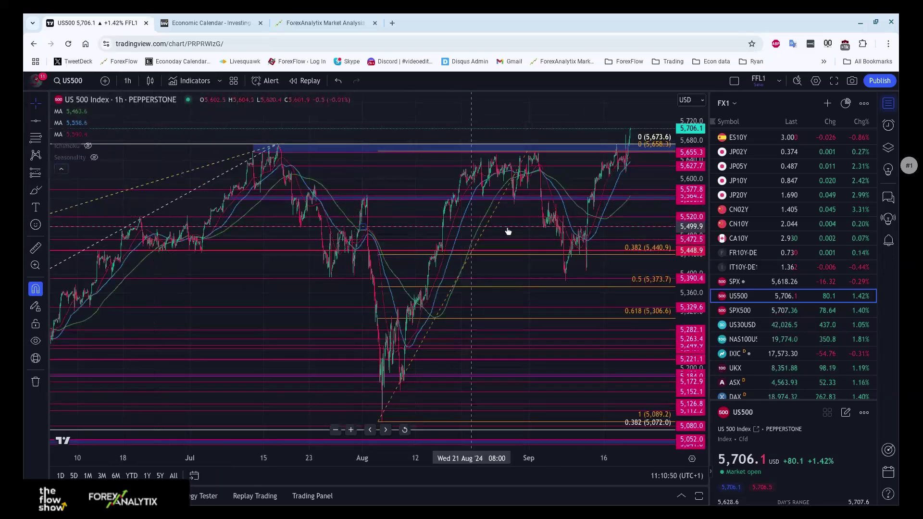
{"action": "left_click", "coordinate": [334, 199]}
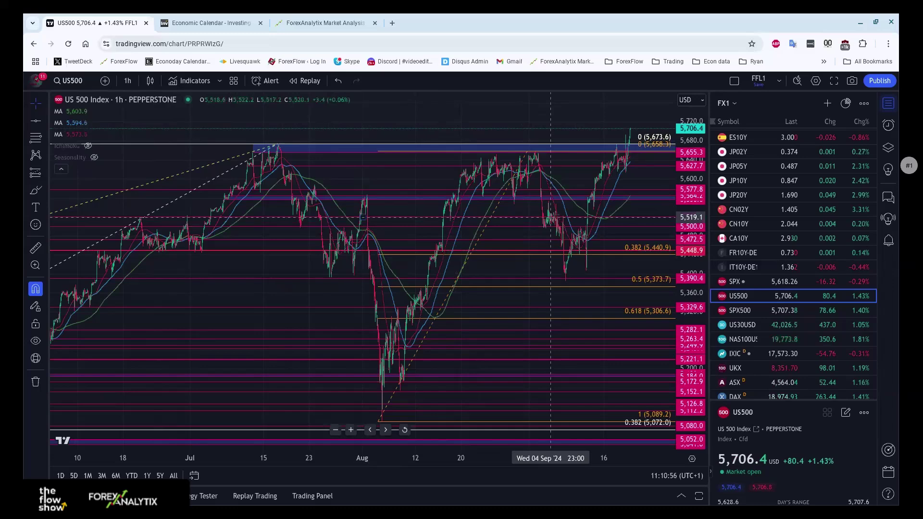
{"action": "scroll", "coordinate": [603, 217], "scroll_direction": "up", "scroll_amount": 5}
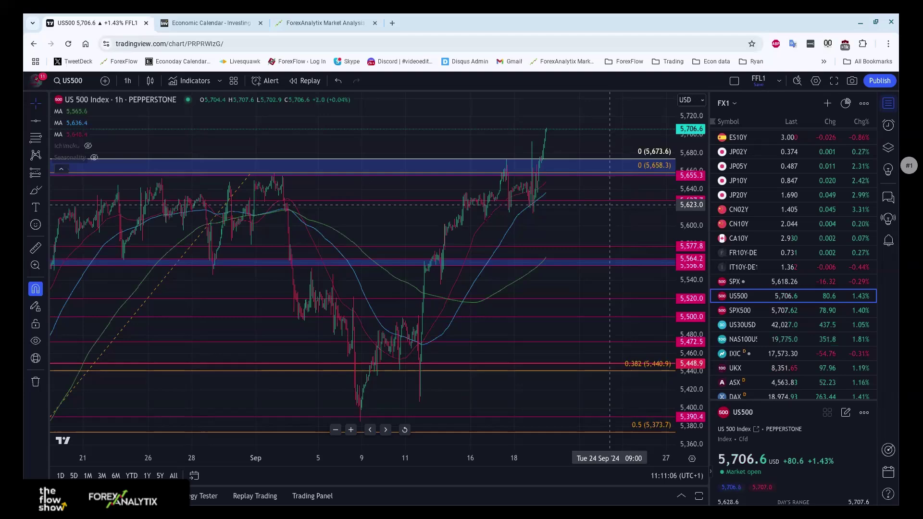
{"action": "scroll", "coordinate": [811, 177], "scroll_direction": "down", "scroll_amount": 10}
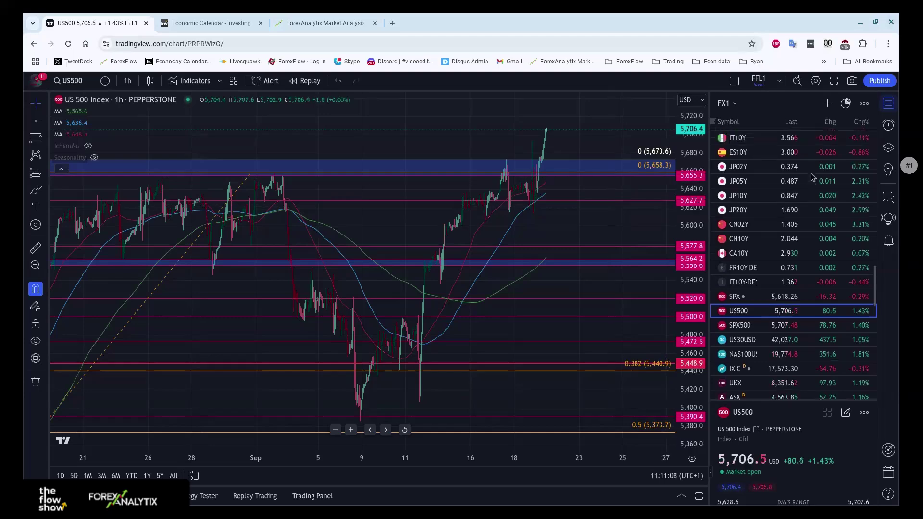
{"action": "scroll", "coordinate": [812, 177], "scroll_direction": "up", "scroll_amount": 5}
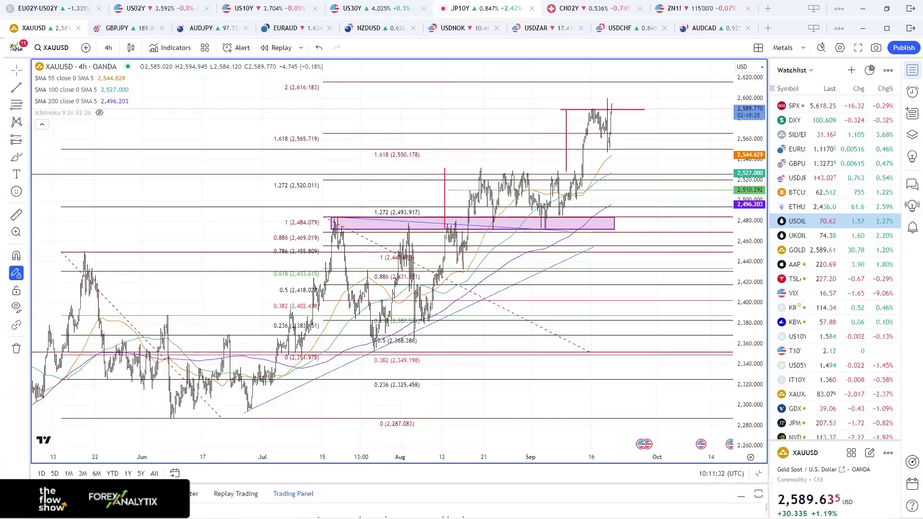
Zoom the XAU/USD 4-hour chart out and back in to review its Fibonacci levels.
{"action": "scroll", "coordinate": [588, 289], "scroll_direction": "down", "scroll_amount": 3}
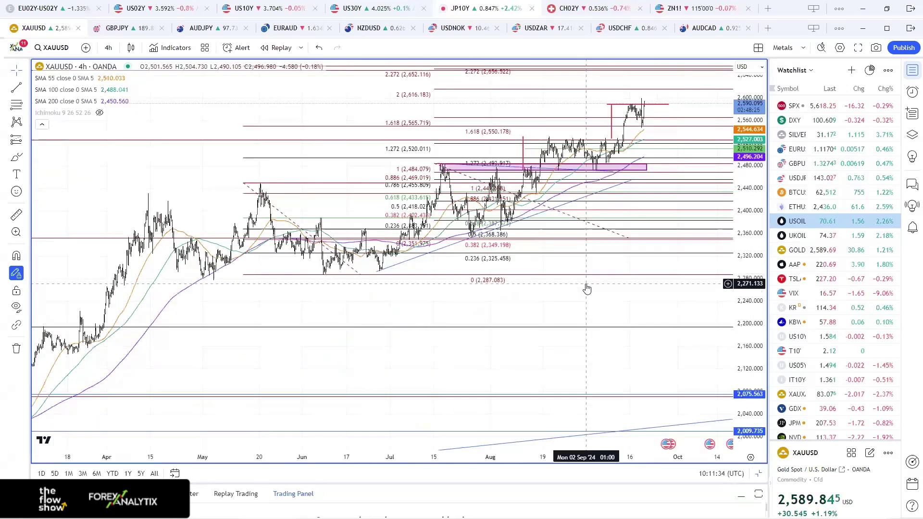
{"action": "scroll", "coordinate": [597, 269], "scroll_direction": "down", "scroll_amount": 1}
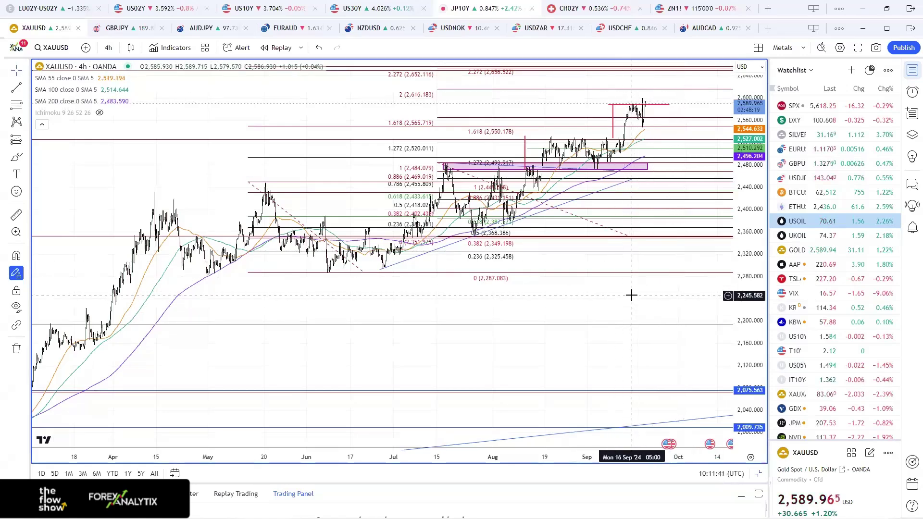
{"action": "scroll", "coordinate": [632, 295], "scroll_direction": "up", "scroll_amount": 1}
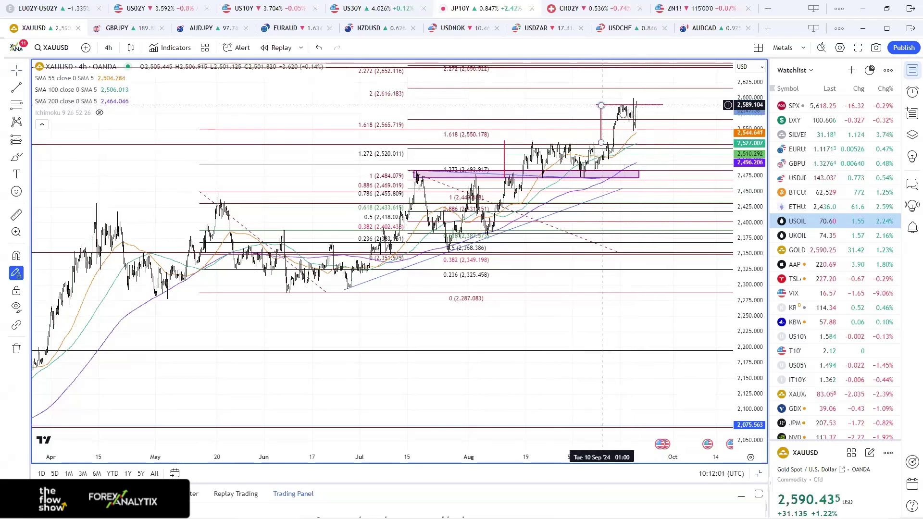
{"action": "left_click", "coordinate": [643, 103]}
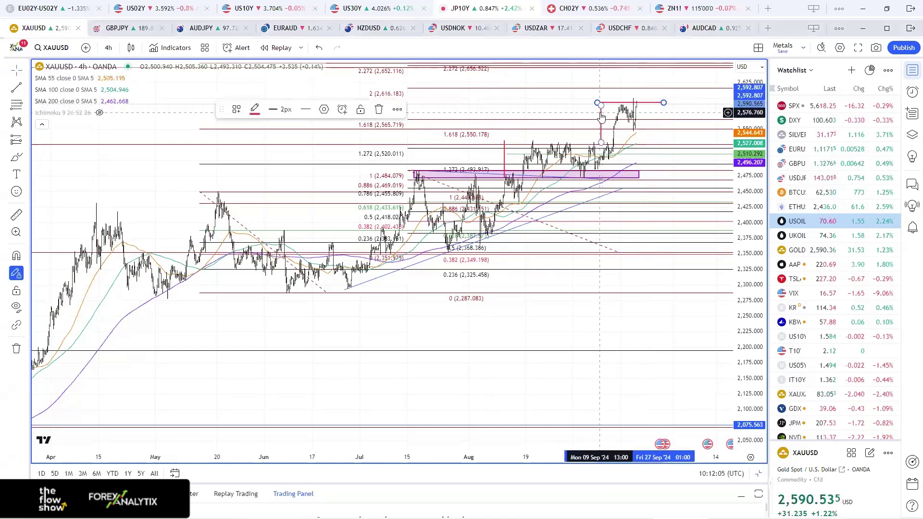
{"action": "key", "text": "Escape"}
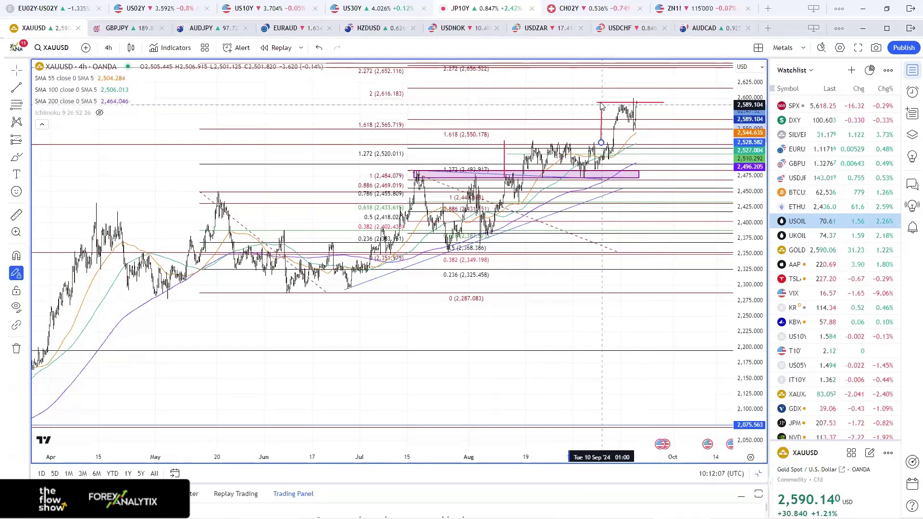
{"action": "left_click", "coordinate": [602, 105]}
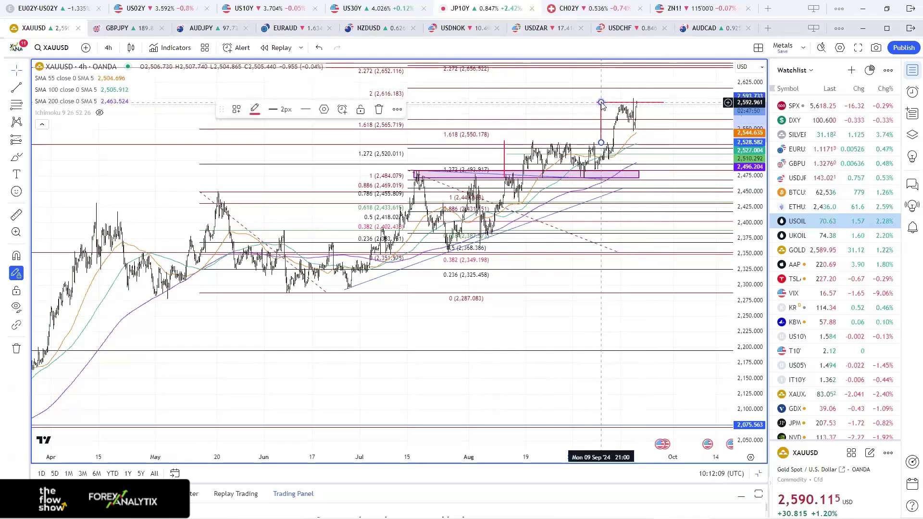
{"action": "left_click", "coordinate": [665, 120]}
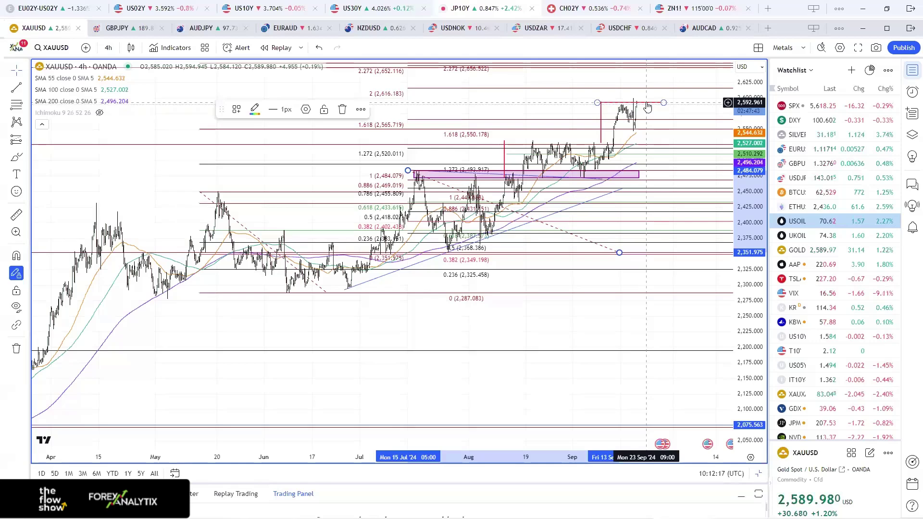
{"action": "left_click", "coordinate": [522, 315]}
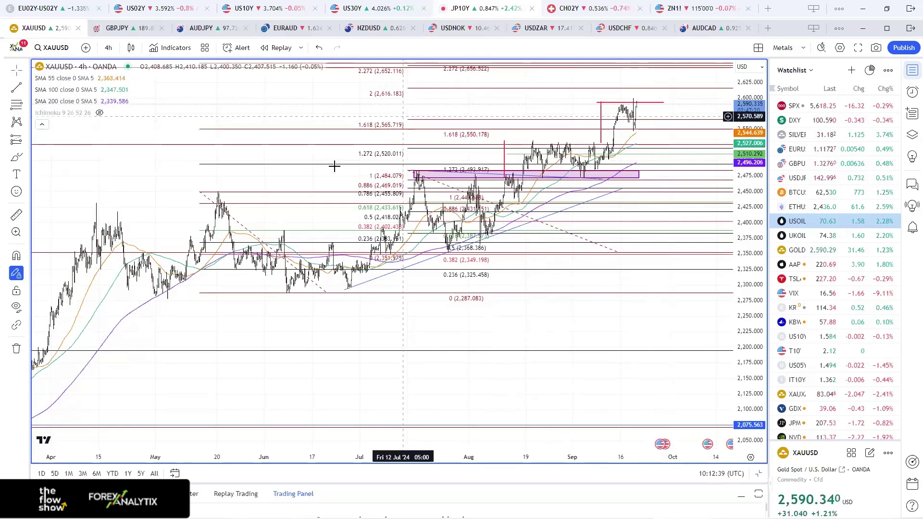
{"action": "scroll", "coordinate": [326, 297], "scroll_direction": "down", "scroll_amount": 5}
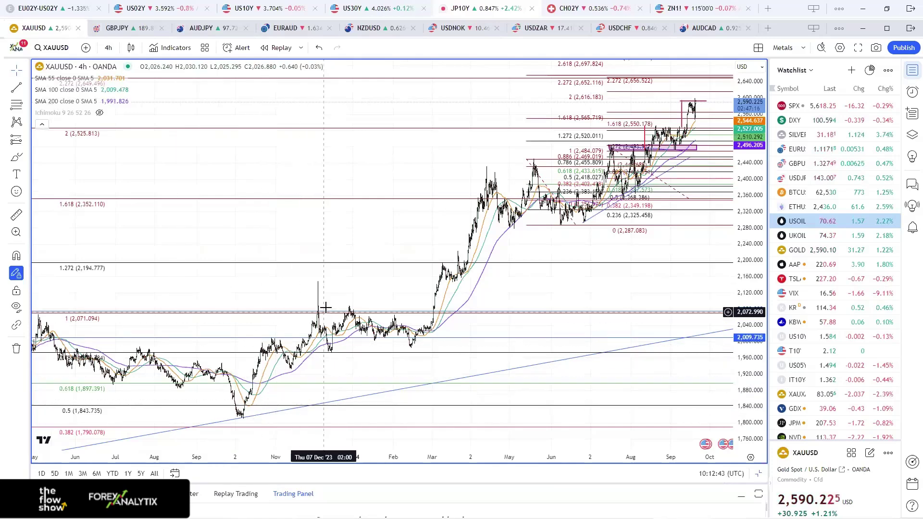
{"action": "scroll", "coordinate": [411, 343], "scroll_direction": "up", "scroll_amount": 2}
{"action": "scroll", "coordinate": [411, 343], "scroll_direction": "up", "scroll_amount": 3}
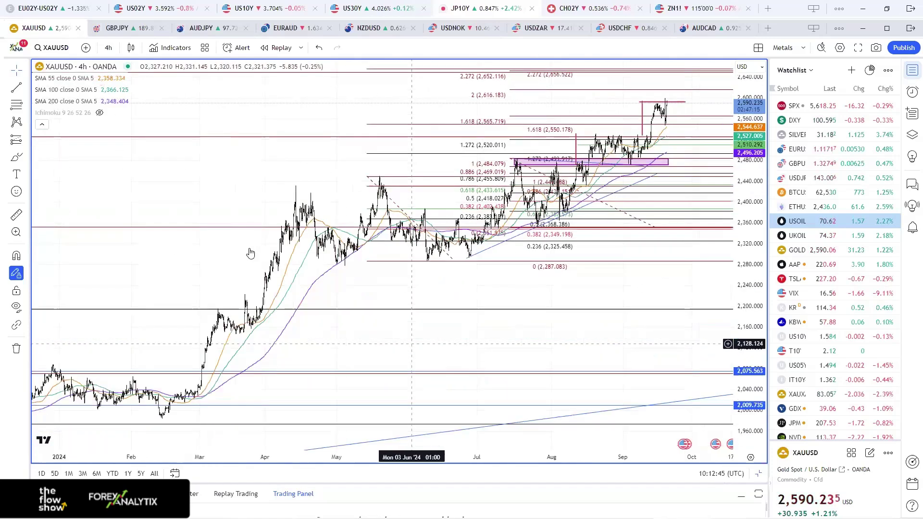
{"action": "scroll", "coordinate": [375, 296], "scroll_direction": "up", "scroll_amount": 2}
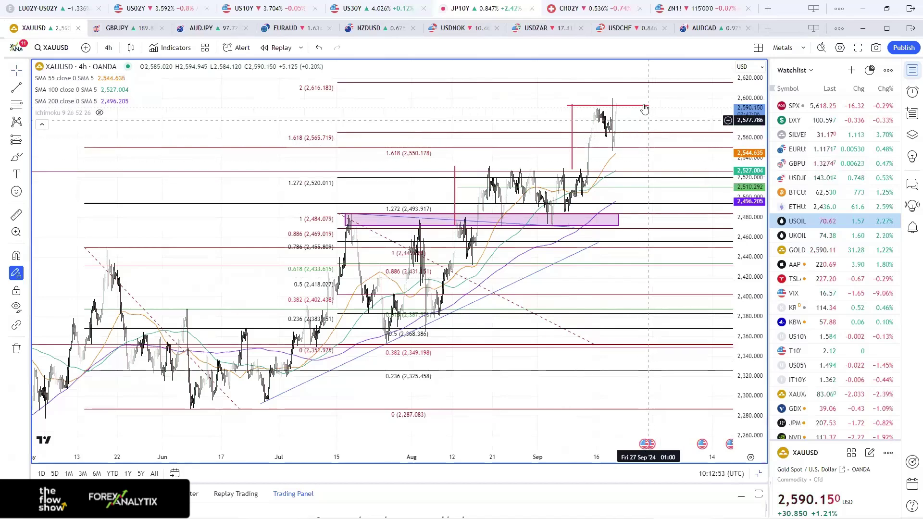
{"action": "scroll", "coordinate": [602, 354], "scroll_direction": "down", "scroll_amount": 4}
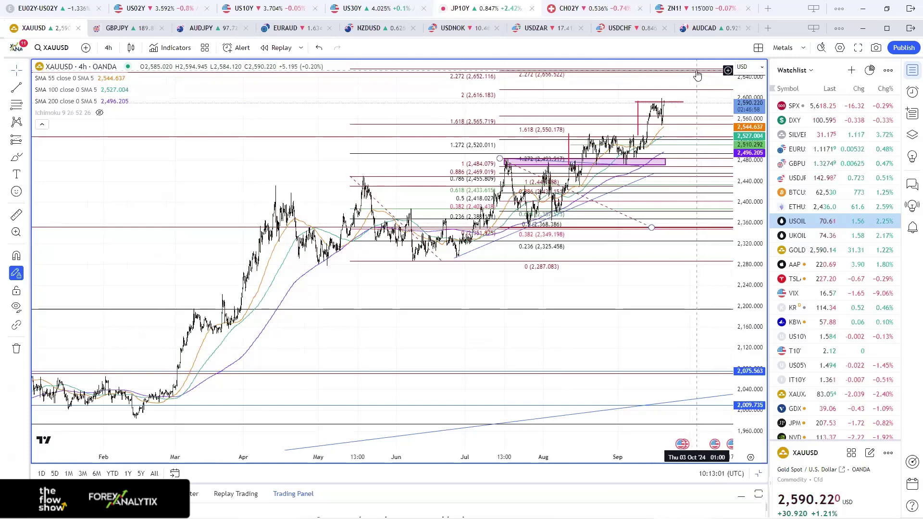
{"action": "scroll", "coordinate": [645, 367], "scroll_direction": "up", "scroll_amount": 5}
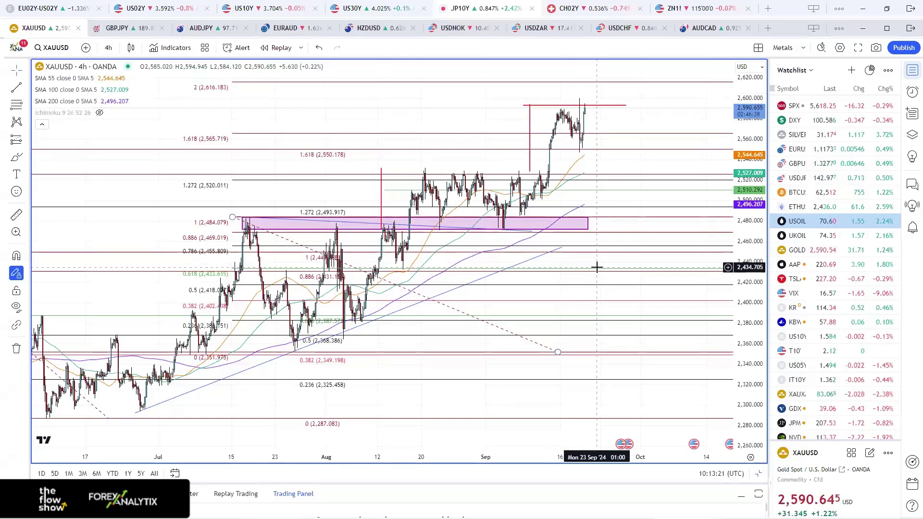
{"action": "scroll", "coordinate": [597, 267], "scroll_direction": "up", "scroll_amount": 2}
{"action": "scroll", "coordinate": [519, 169], "scroll_direction": "up", "scroll_amount": 2}
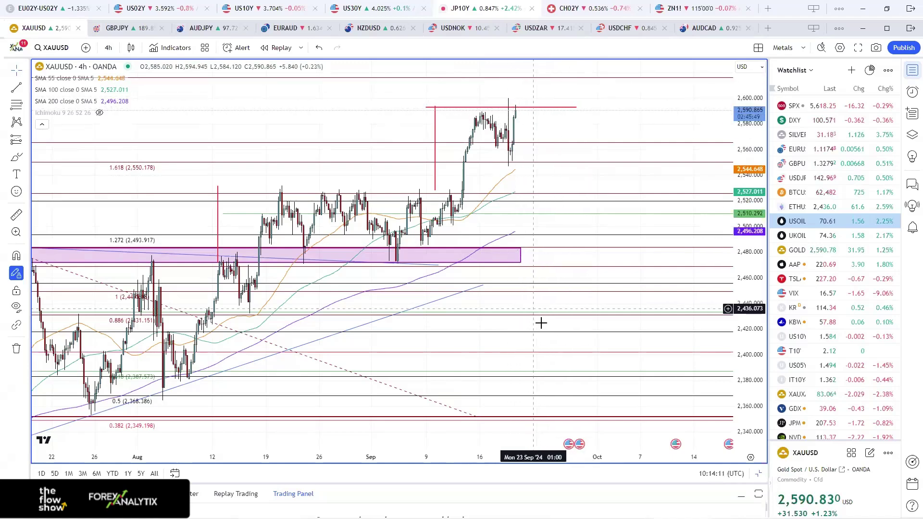
{"action": "scroll", "coordinate": [540, 322], "scroll_direction": "down", "scroll_amount": 5}
{"action": "scroll", "coordinate": [521, 383], "scroll_direction": "up", "scroll_amount": 3}
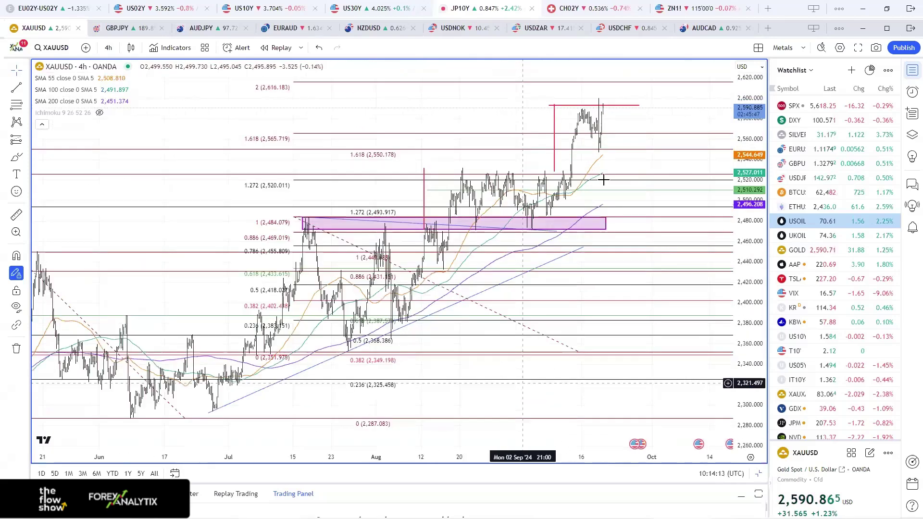
{"action": "scroll", "coordinate": [595, 391], "scroll_direction": "down", "scroll_amount": 4}
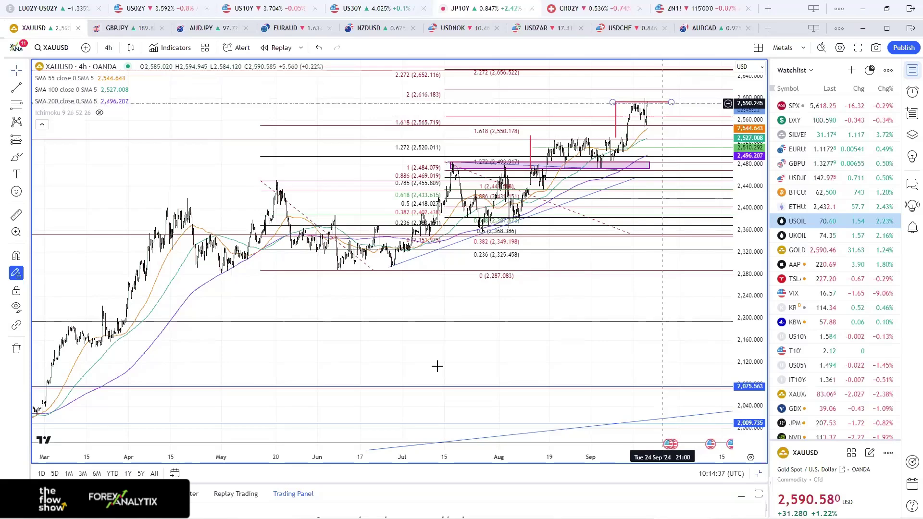
Restore the maximized gold chart into the four-chart grid with silver, US oil and UK oil.
{"action": "key", "text": "alt+Return"}
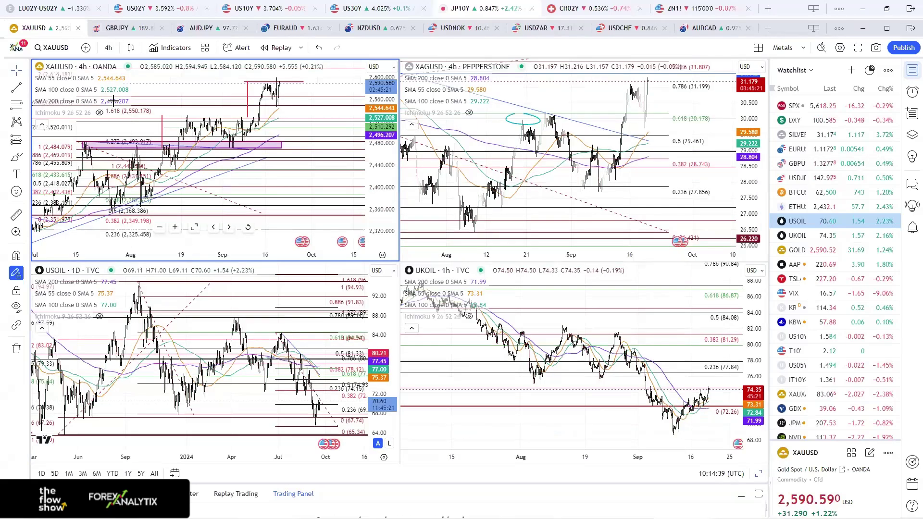
{"action": "left_click", "coordinate": [474, 234]}
{"action": "key", "text": "alt+Return"}
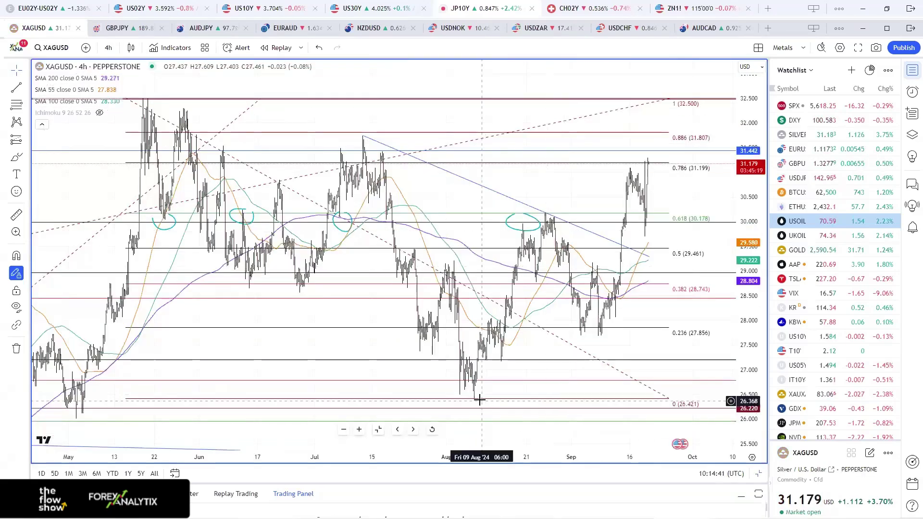
{"action": "scroll", "coordinate": [479, 401], "scroll_direction": "up", "scroll_amount": 4}
{"action": "scroll", "coordinate": [596, 355], "scroll_direction": "down", "scroll_amount": 4}
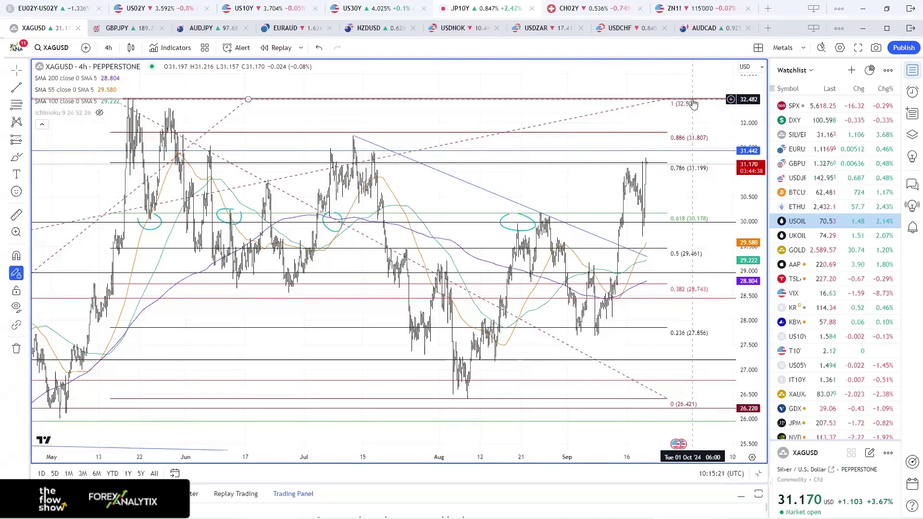
{"action": "scroll", "coordinate": [520, 372], "scroll_direction": "down", "scroll_amount": 10}
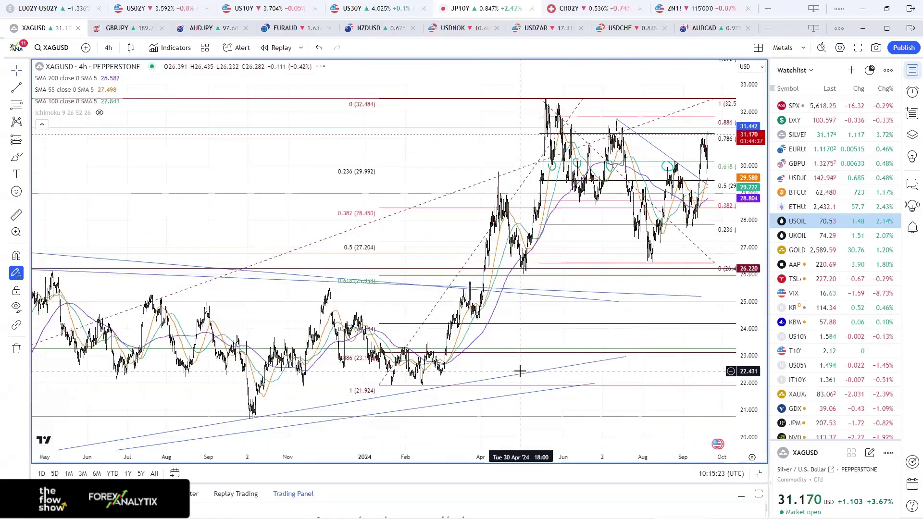
{"action": "scroll", "coordinate": [520, 371], "scroll_direction": "up", "scroll_amount": 6}
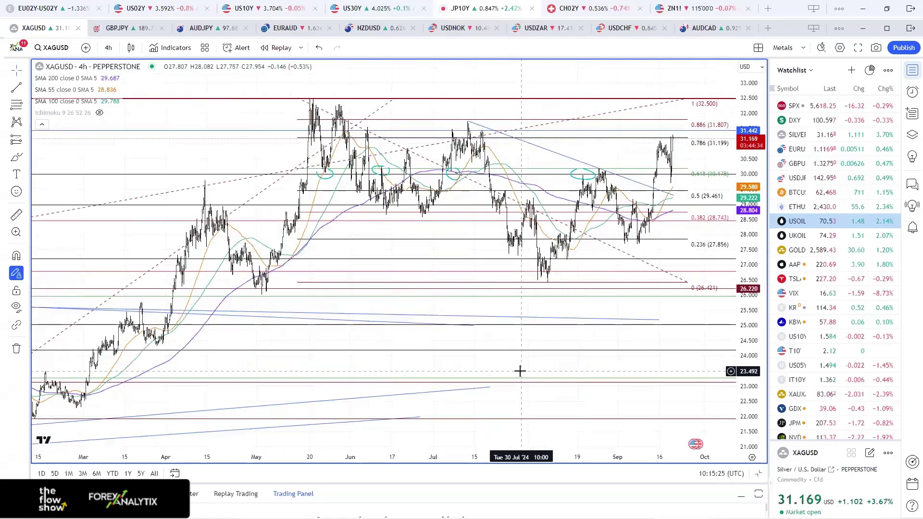
{"action": "scroll", "coordinate": [520, 371], "scroll_direction": "up", "scroll_amount": 2}
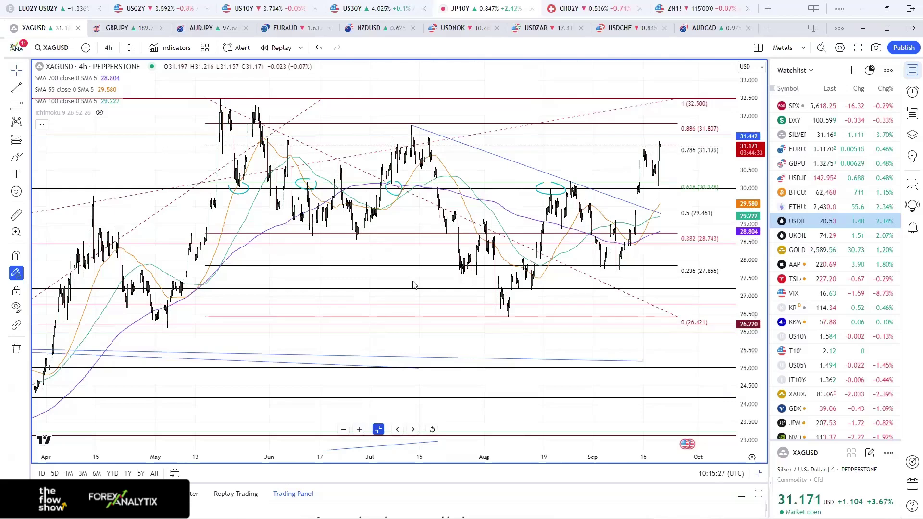
{"action": "key", "text": "alt+Return"}
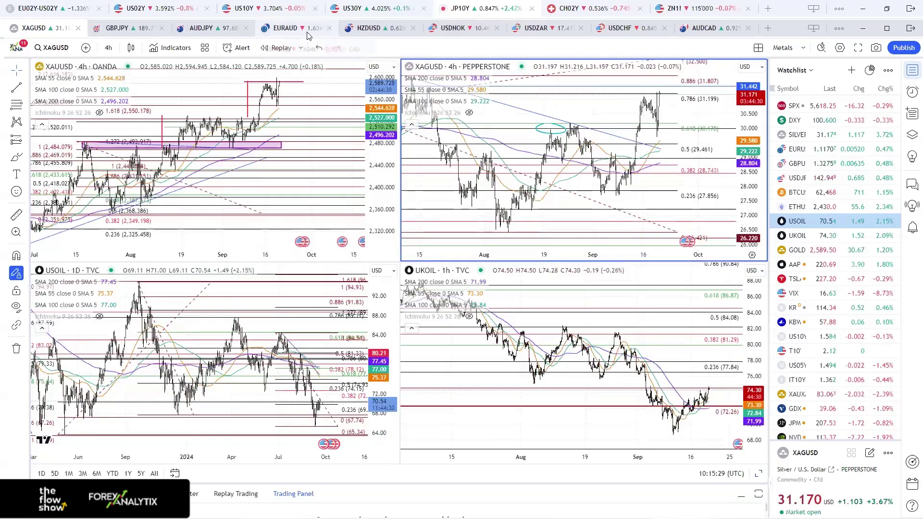
Open the AUD/NZD chart set, maximize the AUDUSD chart and zoom through its daily history.
{"action": "left_click", "coordinate": [368, 28]}
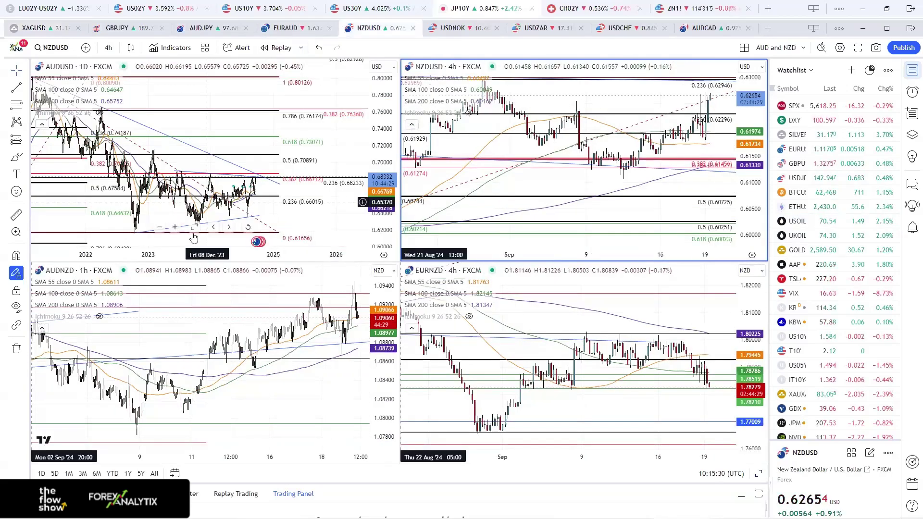
{"action": "left_click", "coordinate": [181, 212]}
{"action": "key", "text": "alt+Return"}
{"action": "scroll", "coordinate": [600, 370], "scroll_direction": "up", "scroll_amount": 3}
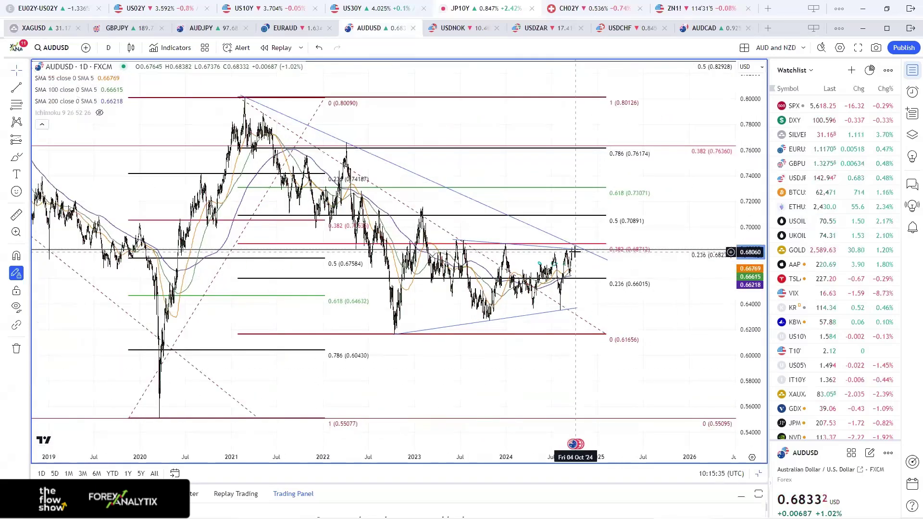
{"action": "scroll", "coordinate": [575, 251], "scroll_direction": "up", "scroll_amount": 1}
{"action": "scroll", "coordinate": [576, 251], "scroll_direction": "up", "scroll_amount": 1}
{"action": "scroll", "coordinate": [573, 252], "scroll_direction": "down", "scroll_amount": 1}
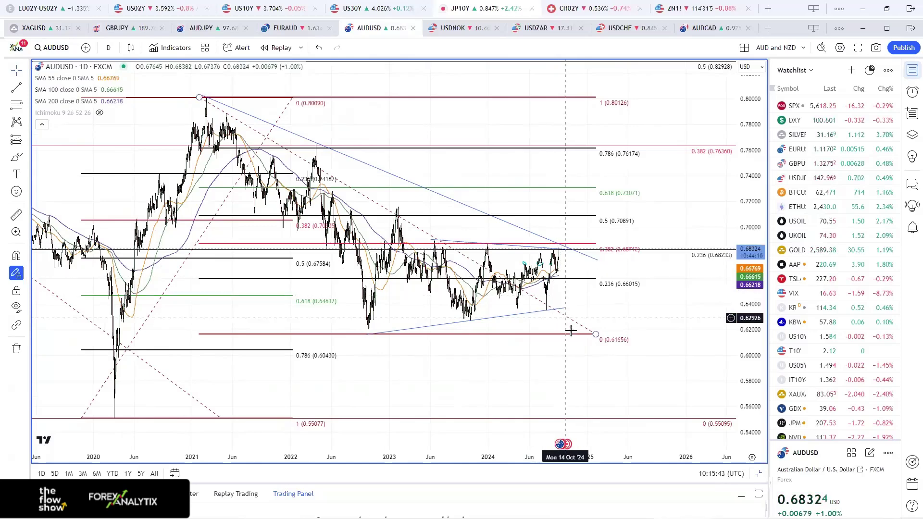
{"action": "scroll", "coordinate": [571, 331], "scroll_direction": "up", "scroll_amount": 1}
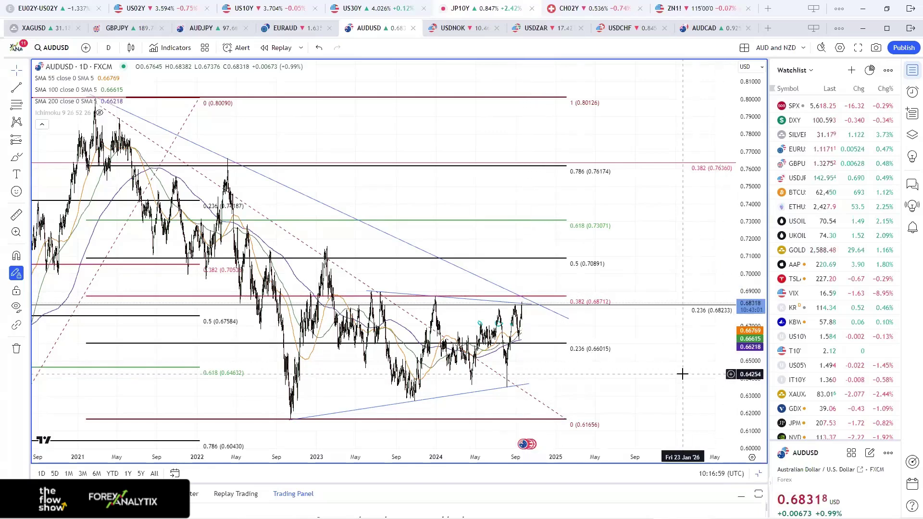
{"action": "scroll", "coordinate": [683, 373], "scroll_direction": "down", "scroll_amount": 4}
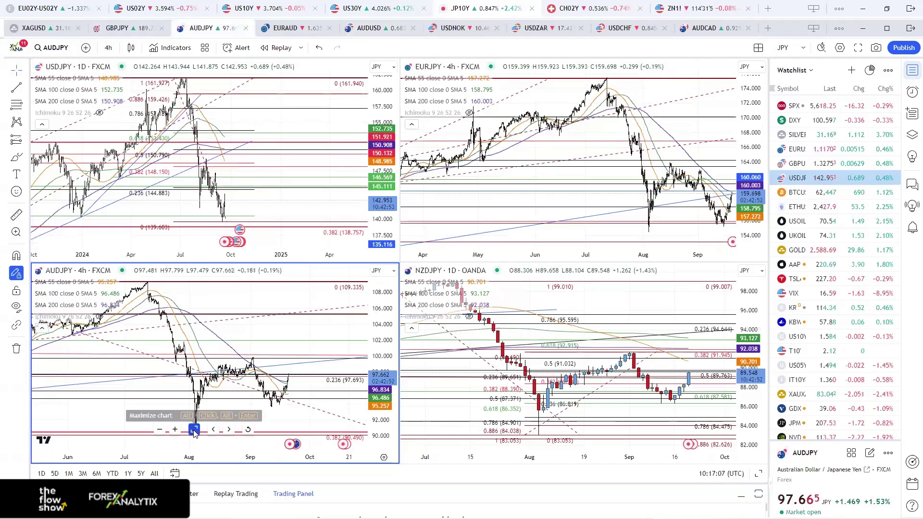
{"action": "left_click", "coordinate": [194, 430]}
{"action": "scroll", "coordinate": [508, 365], "scroll_direction": "up", "scroll_amount": 3}
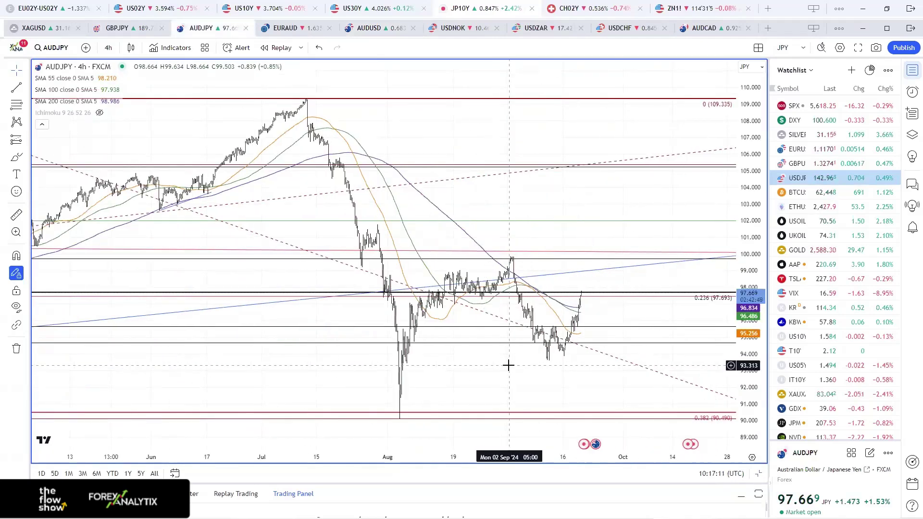
{"action": "scroll", "coordinate": [508, 366], "scroll_direction": "down", "scroll_amount": 2}
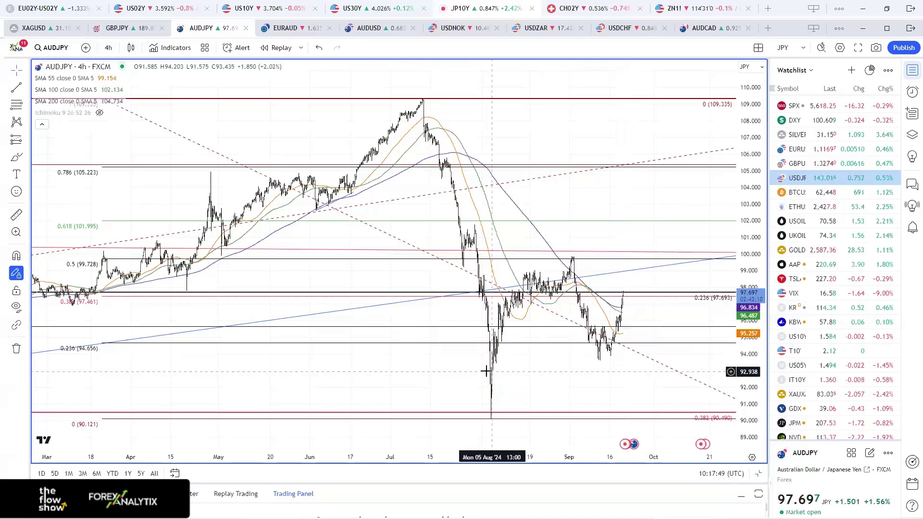
Restore AUDJPY to the yen grid, then maximize GBPJPY, review it, and restore its layout.
{"action": "key", "text": "alt+Return"}
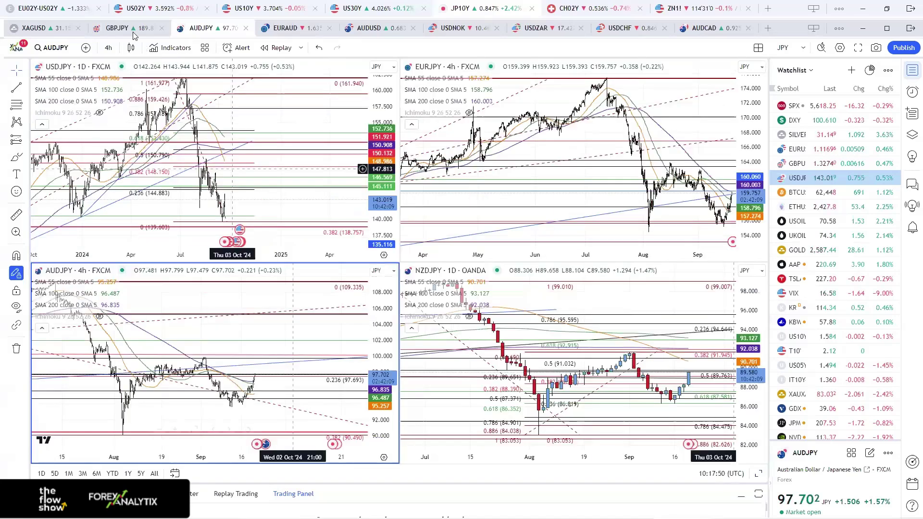
{"action": "left_click", "coordinate": [134, 34]}
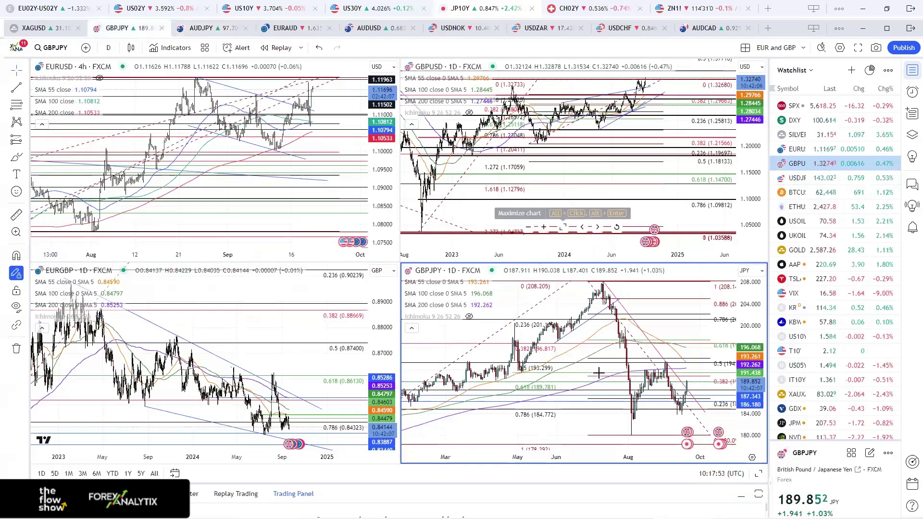
{"action": "key", "text": "alt+Return"}
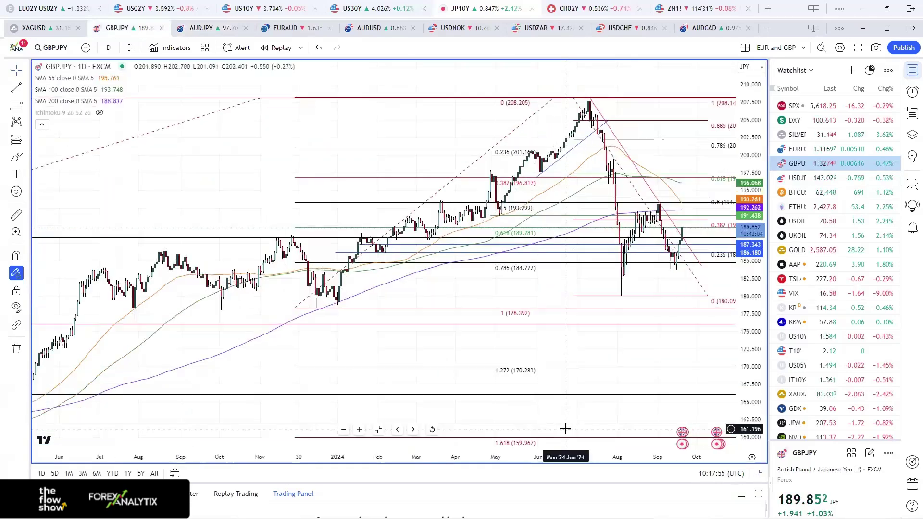
{"action": "scroll", "coordinate": [565, 429], "scroll_direction": "up", "scroll_amount": 5}
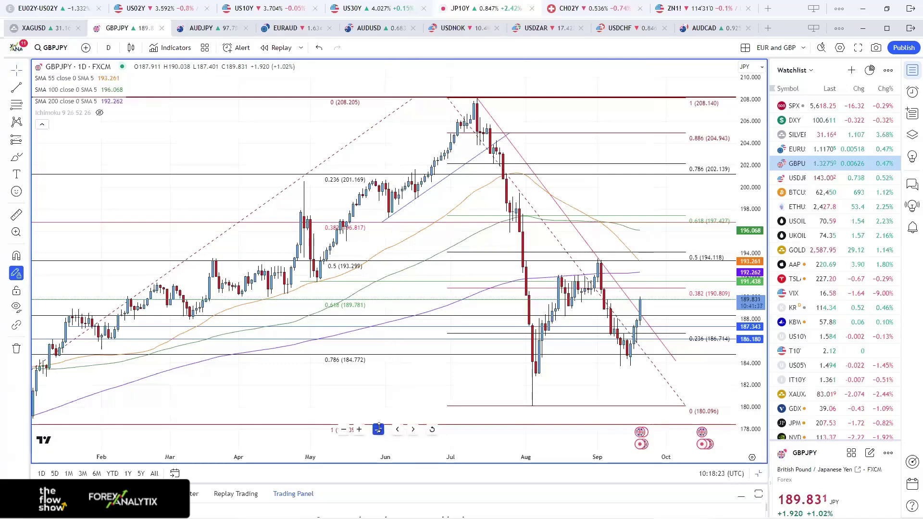
{"action": "key", "text": "alt+Return"}
Return to the yen chart set and maximize the USDJPY daily chart.
{"action": "left_click", "coordinate": [208, 29]}
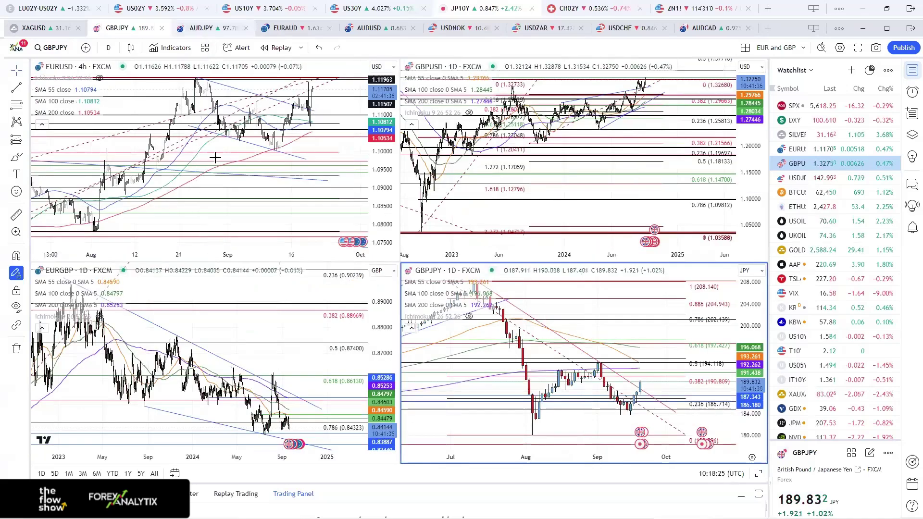
{"action": "left_click", "coordinate": [196, 230]}
{"action": "key", "text": "alt+Return"}
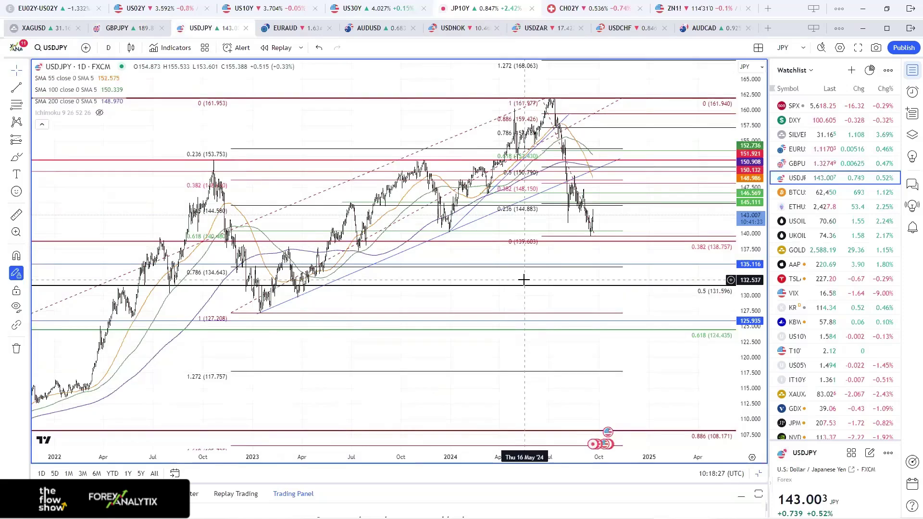